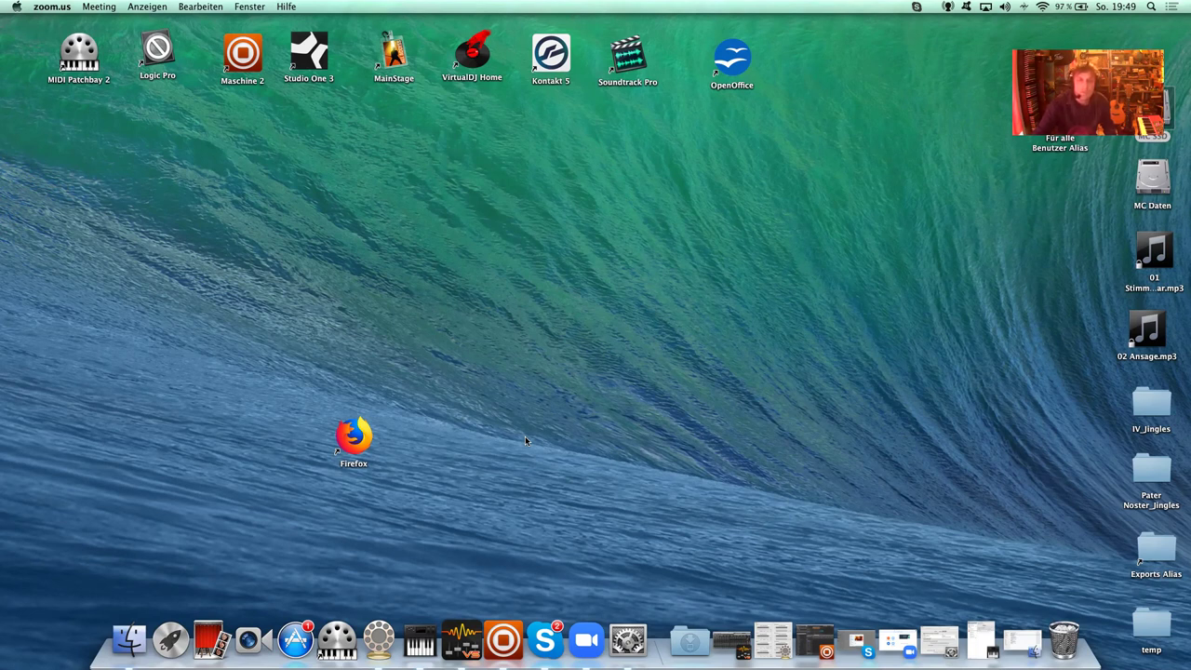
Step: View the OCTA-CAPTURE direct mixer and the Maschine 2 project in turn, minimizing each window after inspection
click(455, 647)
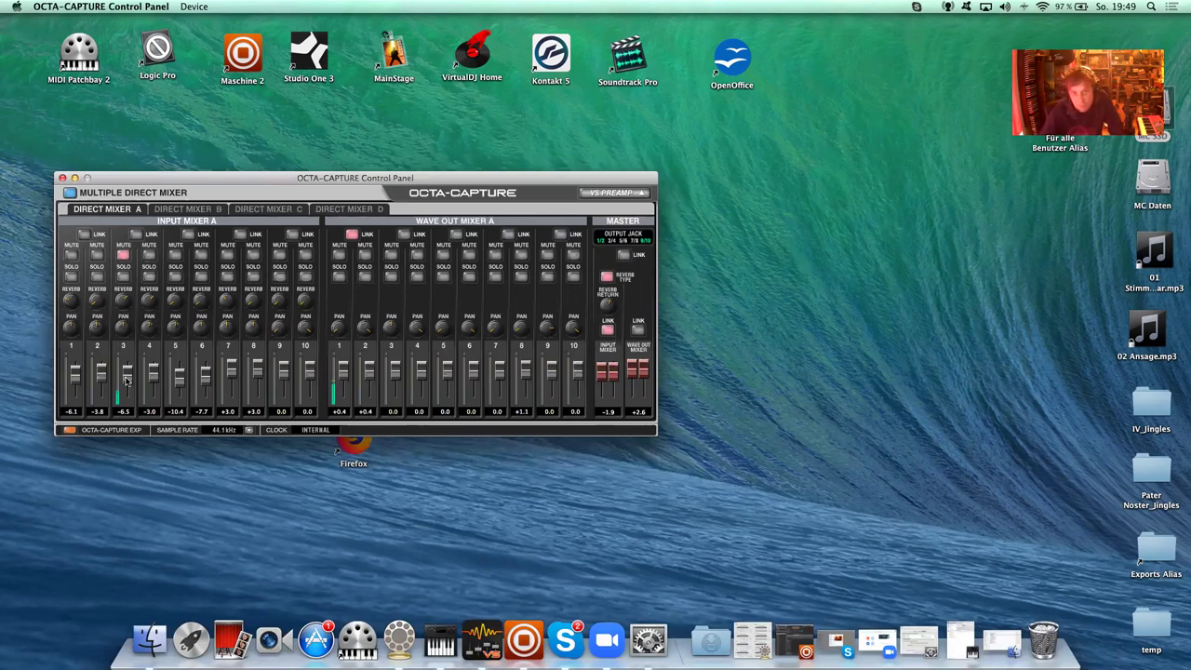
click(142, 122)
click(75, 178)
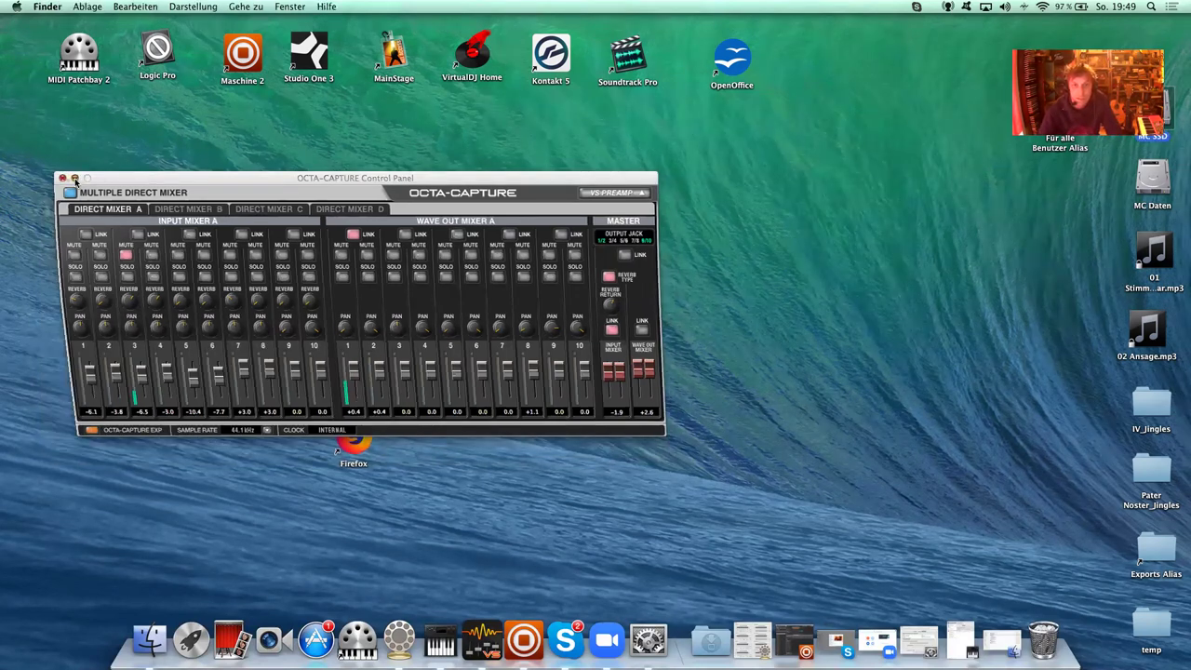
click(502, 641)
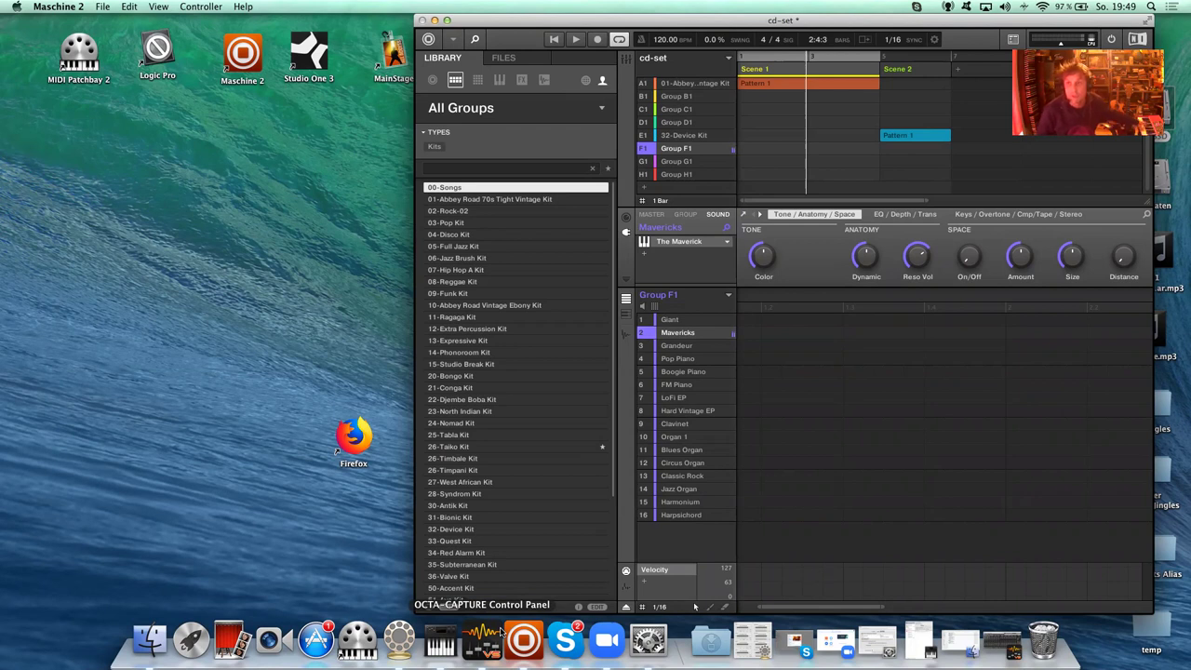
click(435, 19)
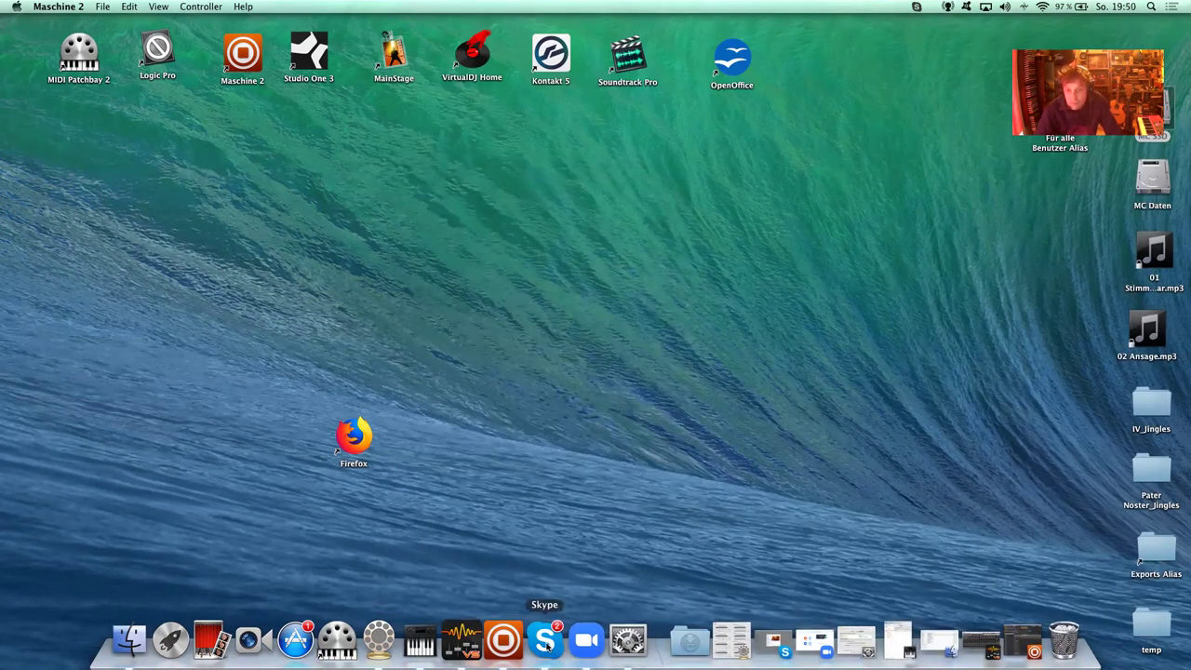
Step: Switch to Skype, view the available microphone devices in the audio and video settings, and minimize the window
click(548, 642)
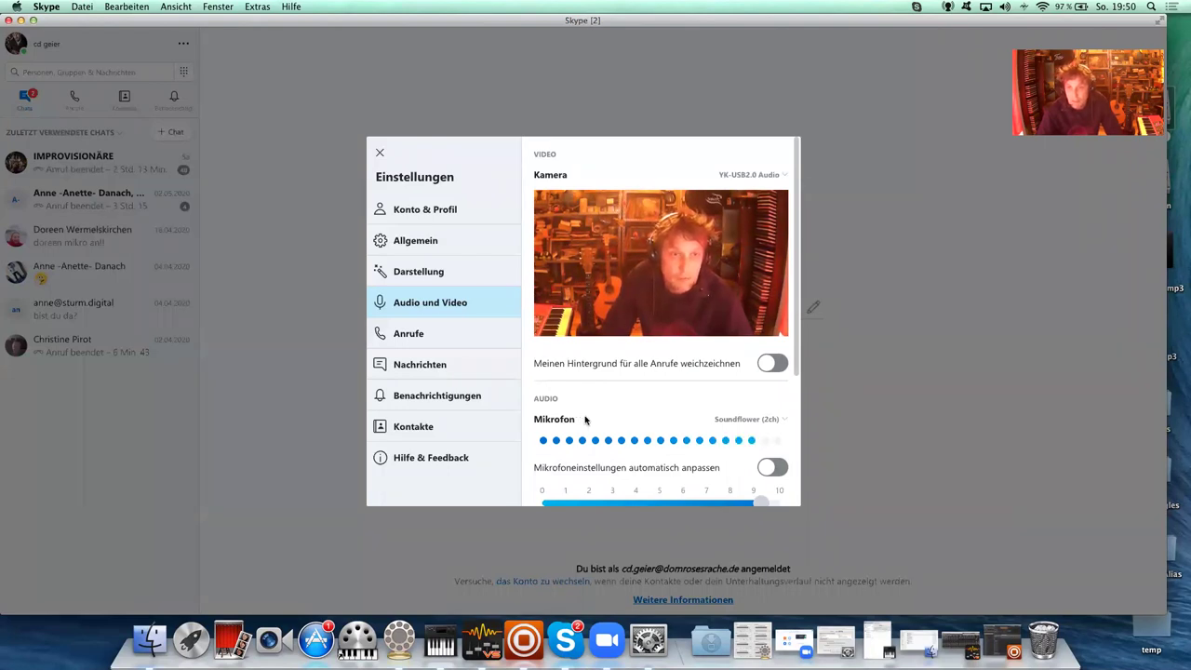
click(787, 421)
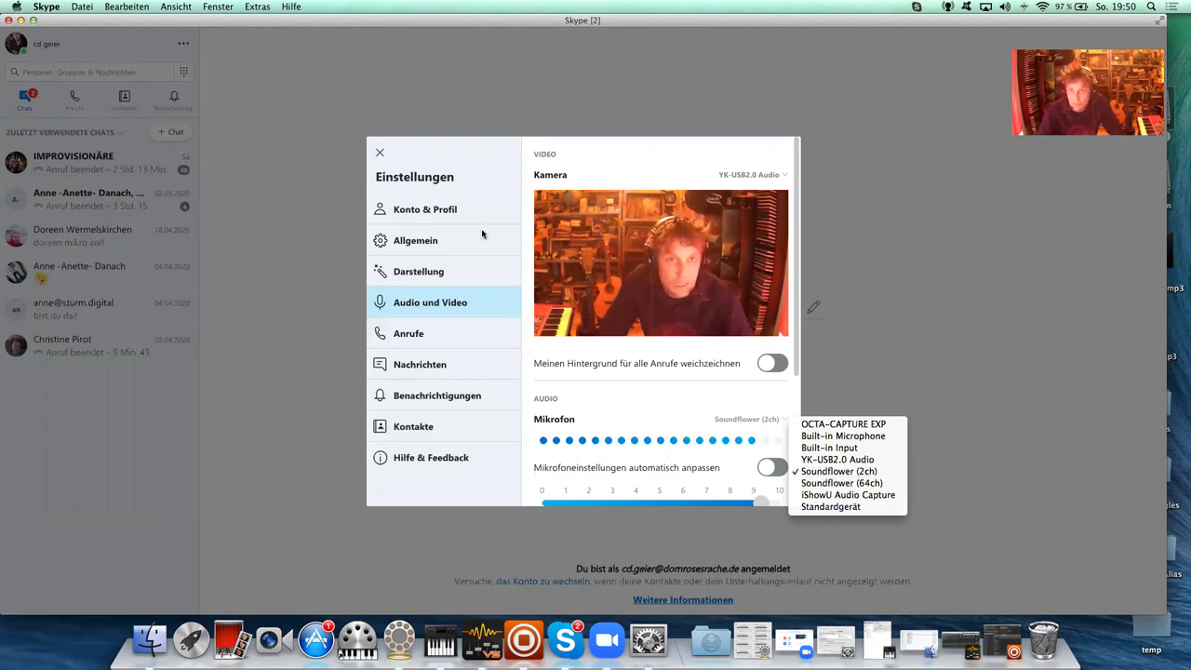
click(140, 37)
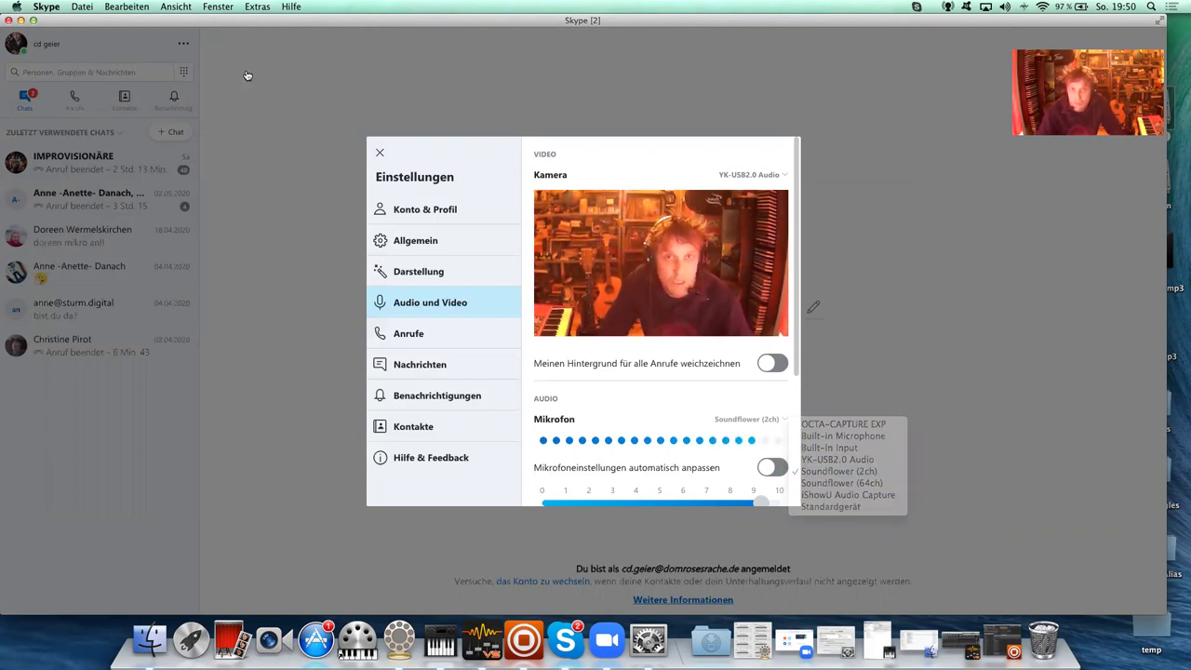
click(20, 20)
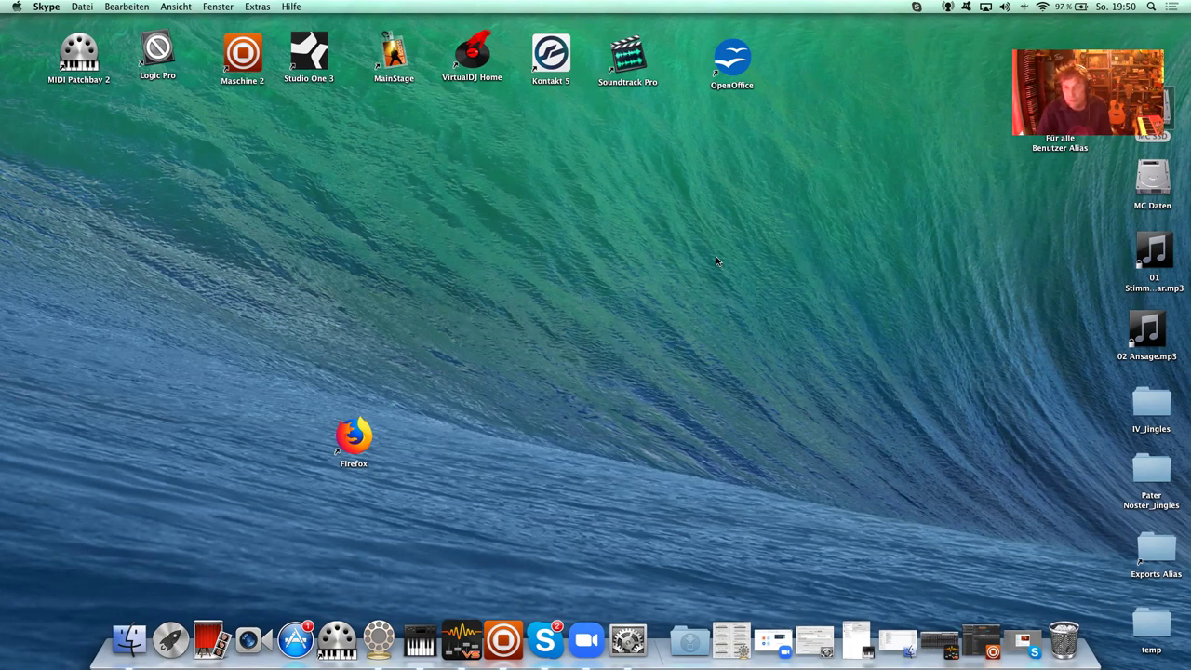
Step: Switch to Systemeinstellungen, compare the selected sound output and input devices, and minimize the sound settings
click(627, 640)
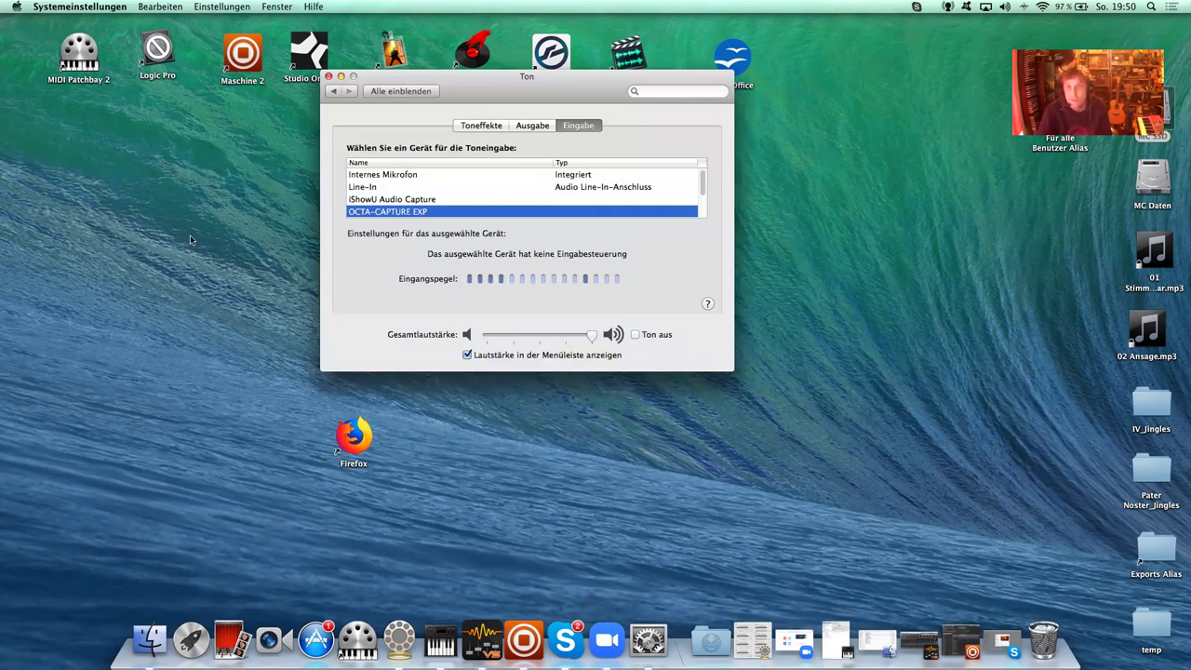
click(534, 126)
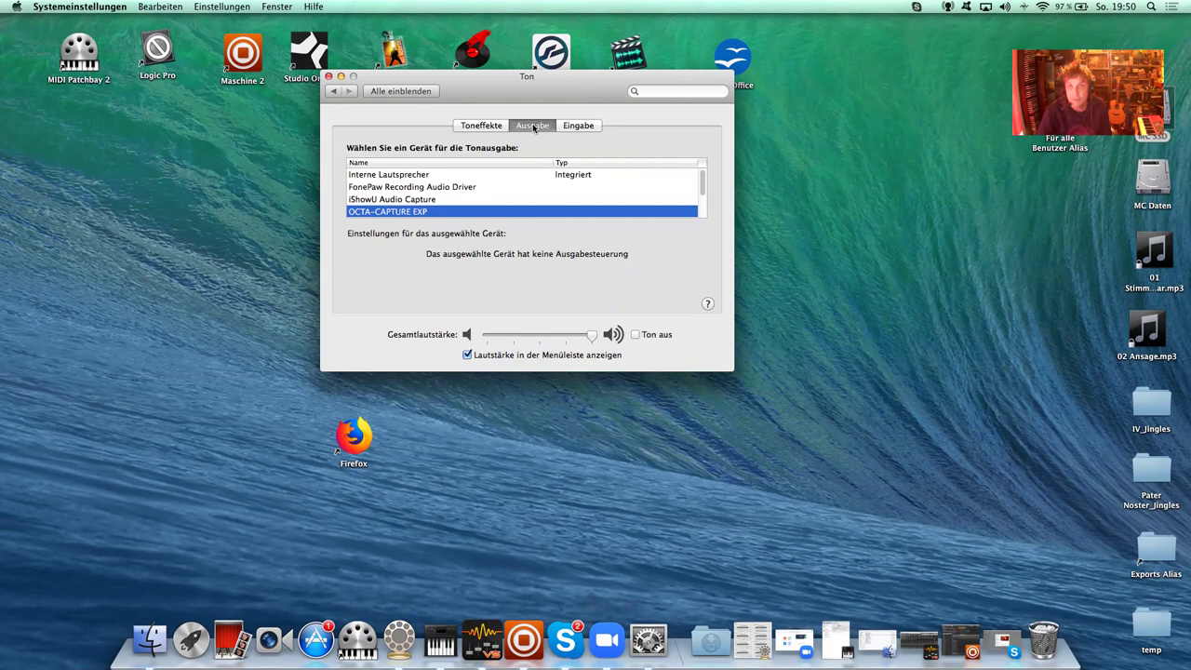
click(585, 126)
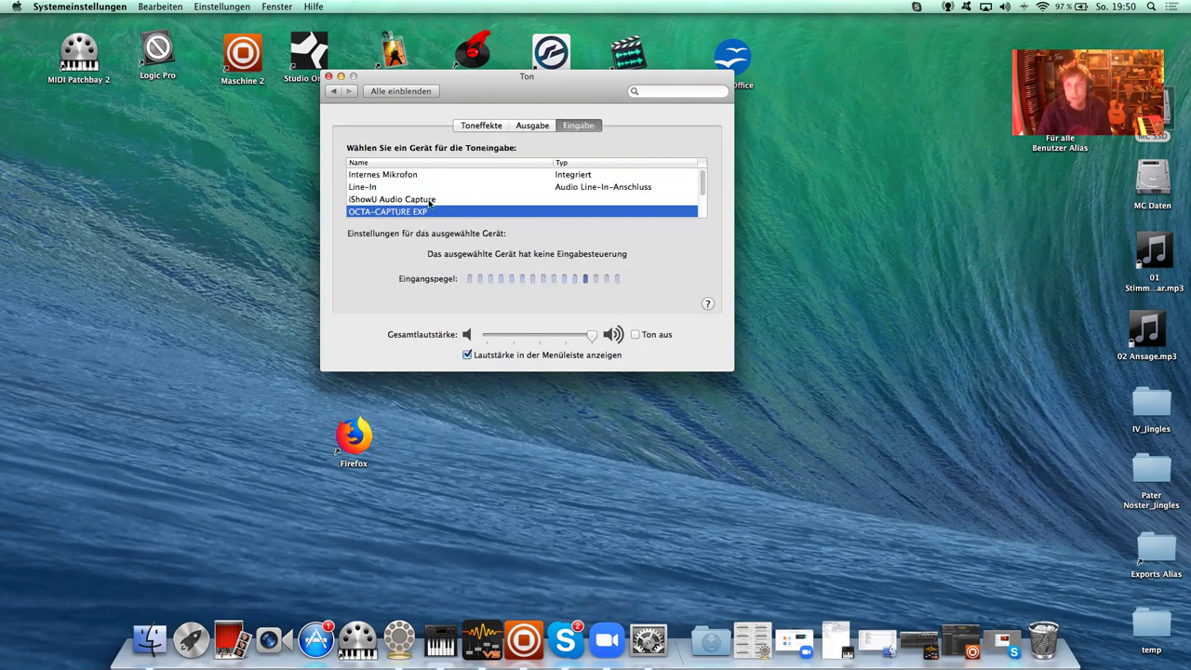
click(533, 126)
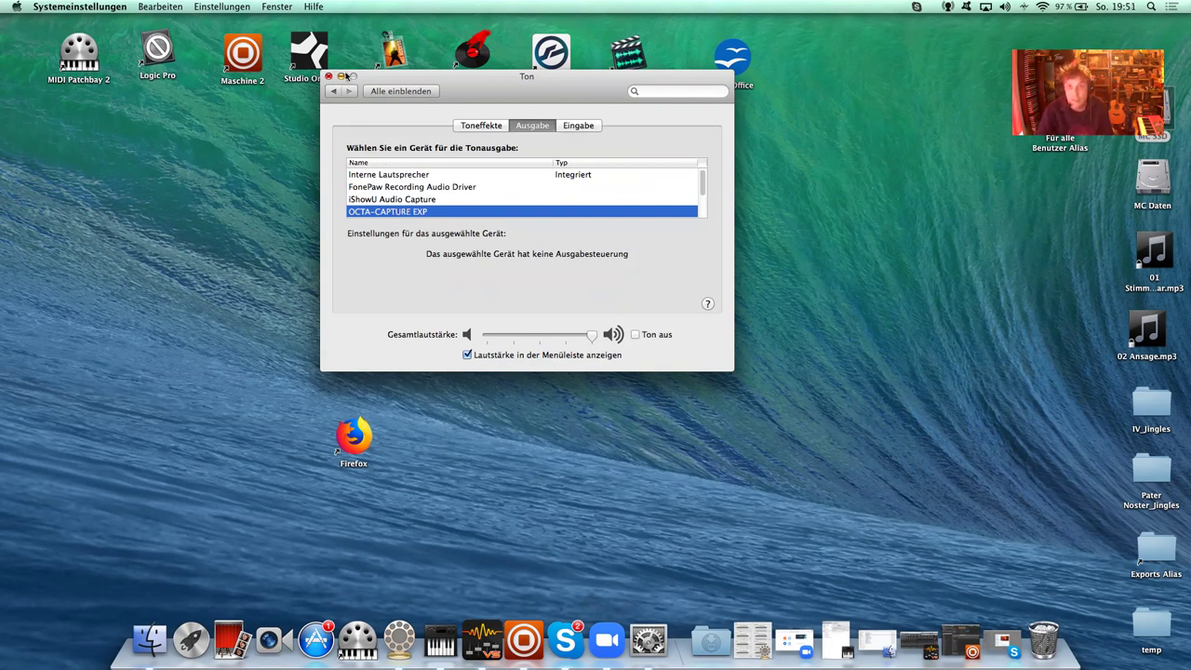
click(341, 76)
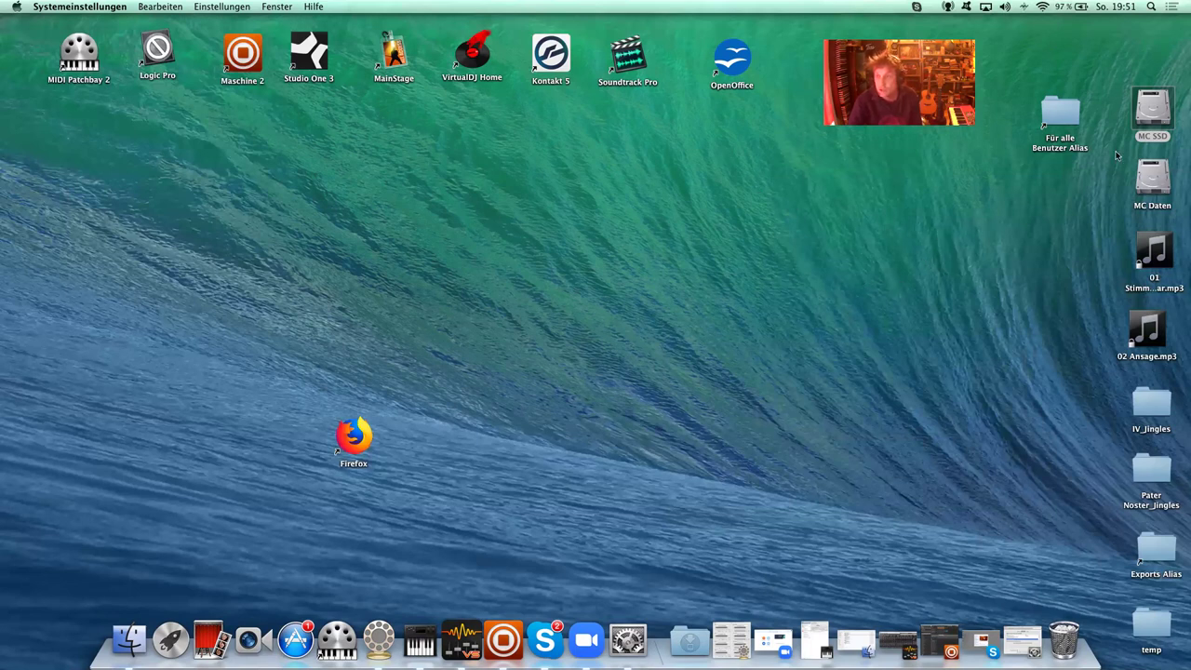
Step: Open Audio-MIDI-Setup from Programme > Dienstprogramme on the MC SSD drive and move its window clear of the file list
double_click(1156, 110)
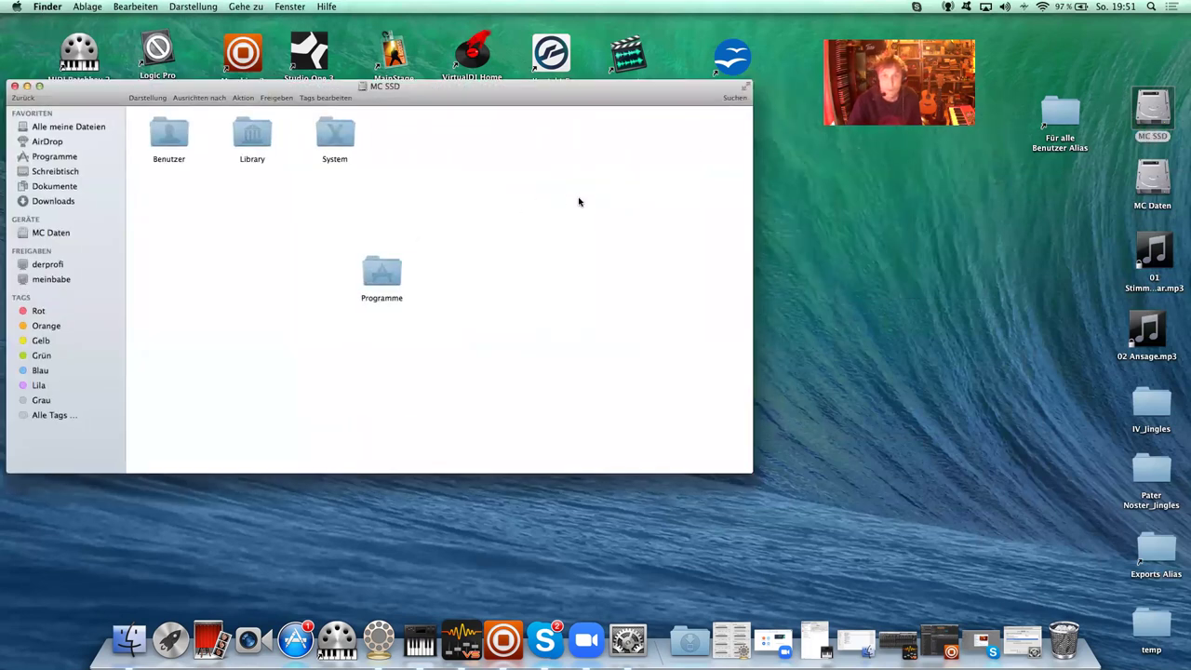
click(380, 280)
double_click(379, 277)
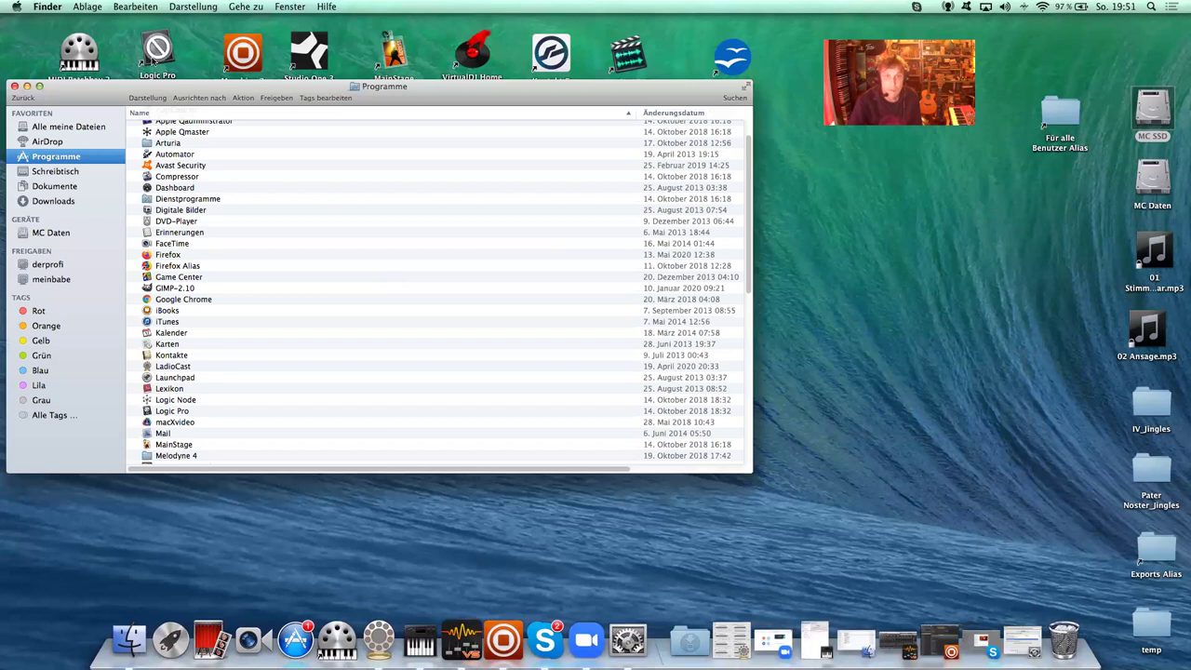
double_click(175, 199)
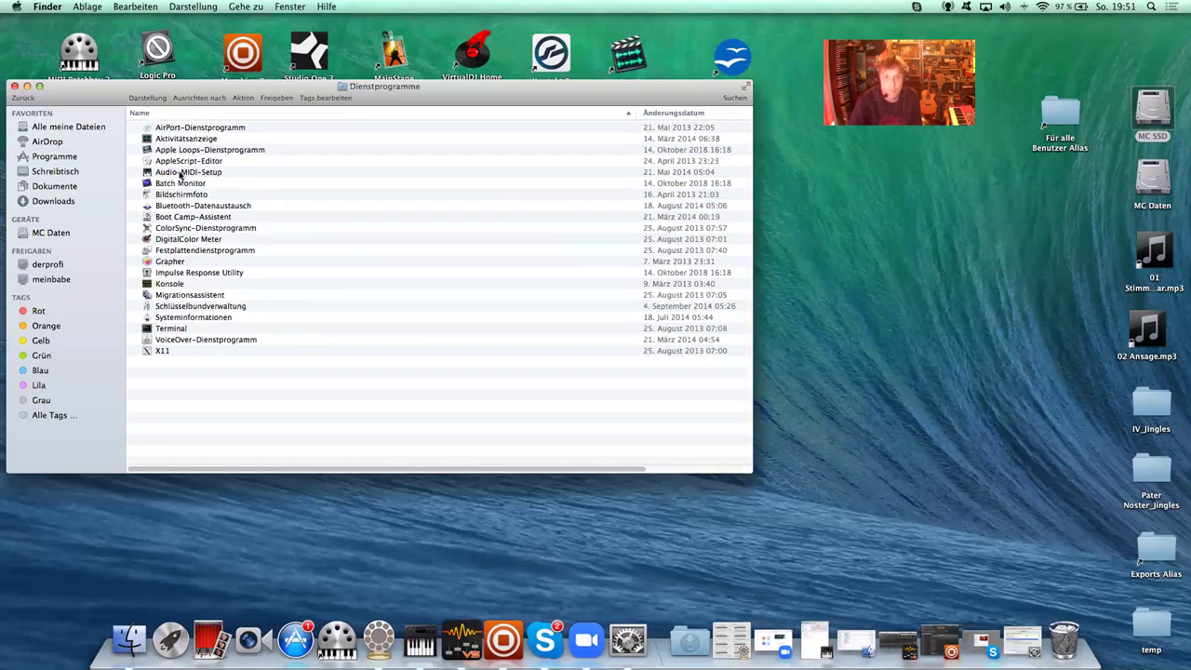
double_click(181, 173)
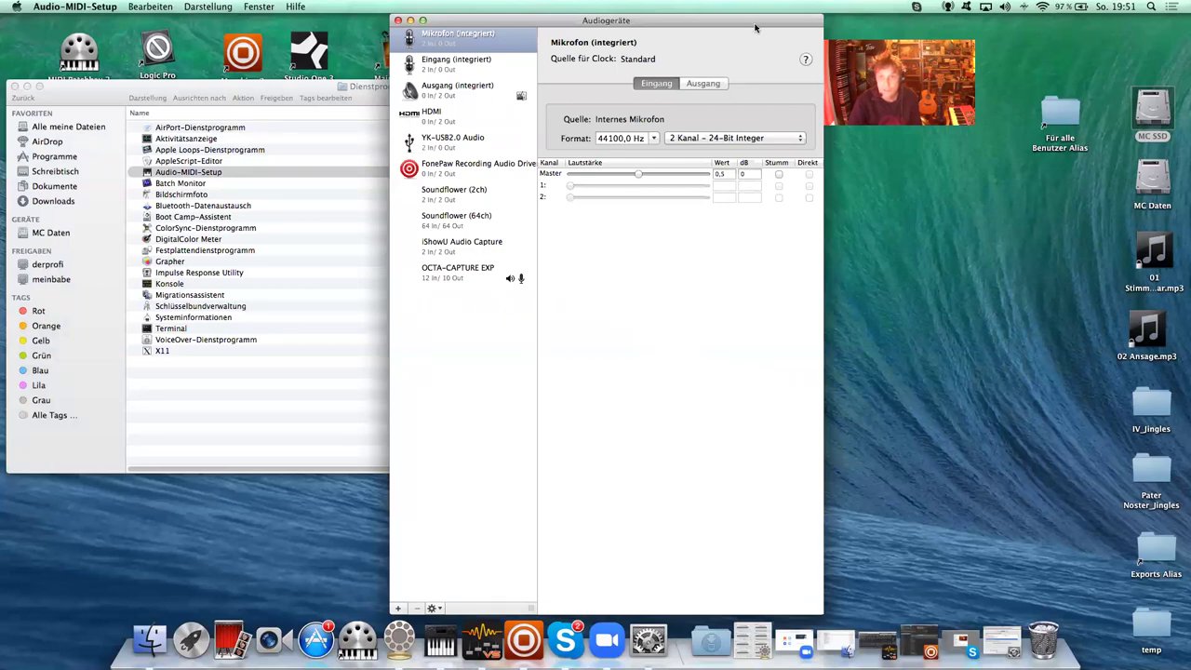
drag(691, 19, 833, 19)
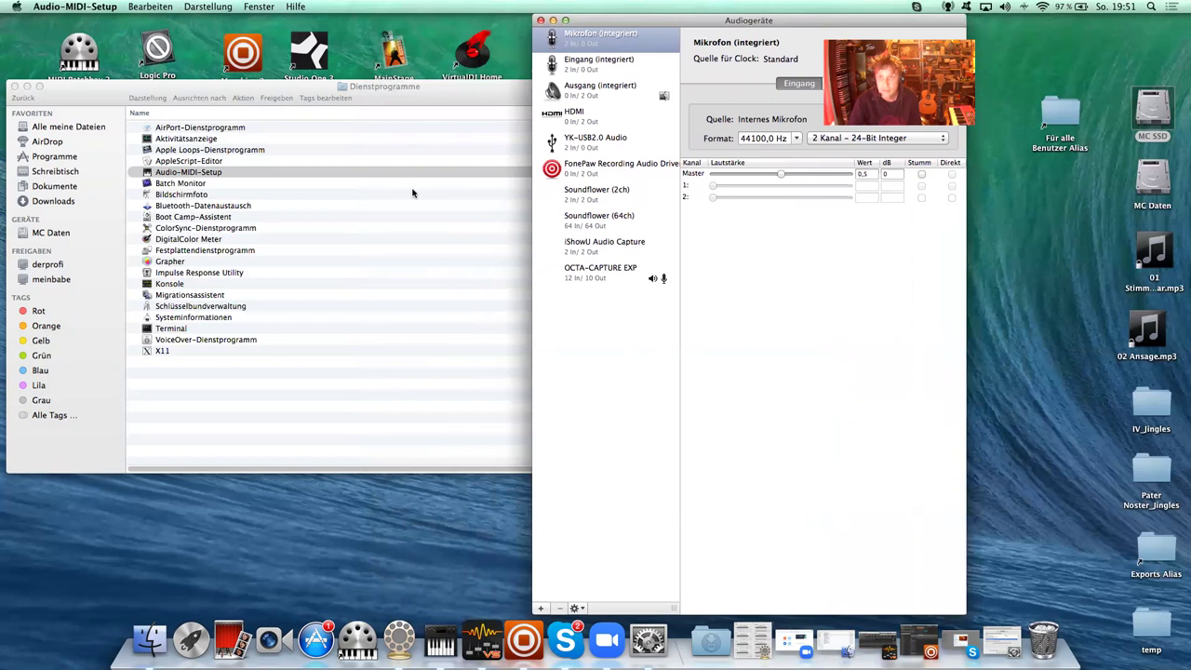
Step: Examine the device options for the built-in microphone, OCTA-CAPTURE EXP and iShowU Audio Capture, and minimize the audio devices window
click(576, 608)
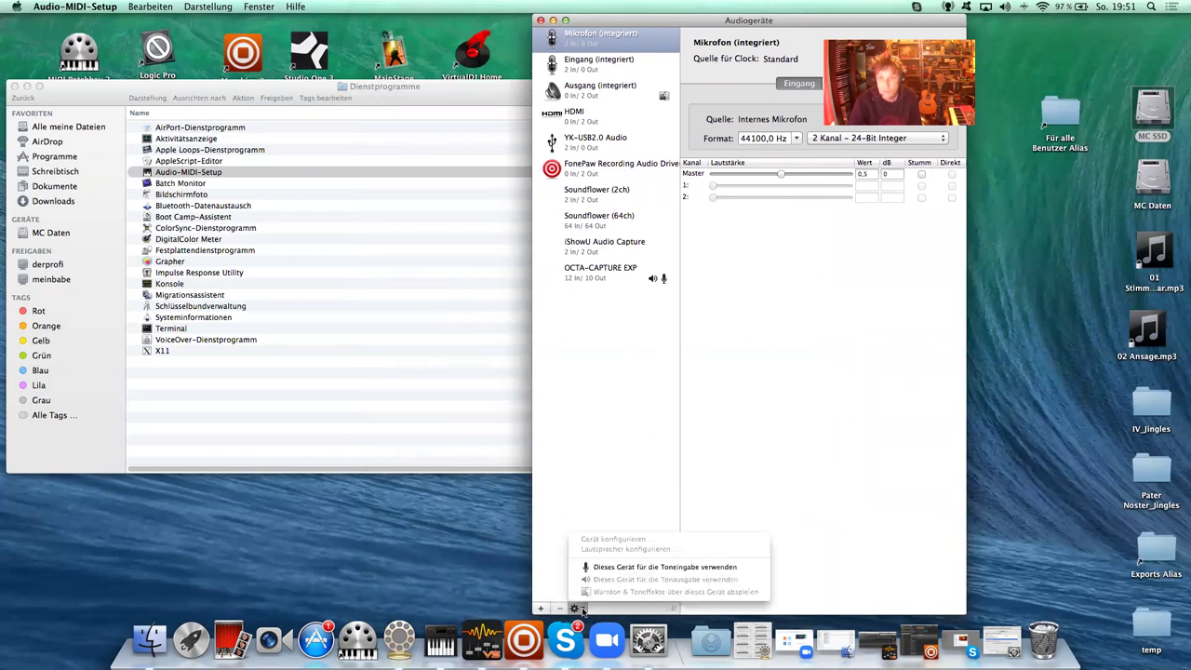
click(606, 425)
click(593, 271)
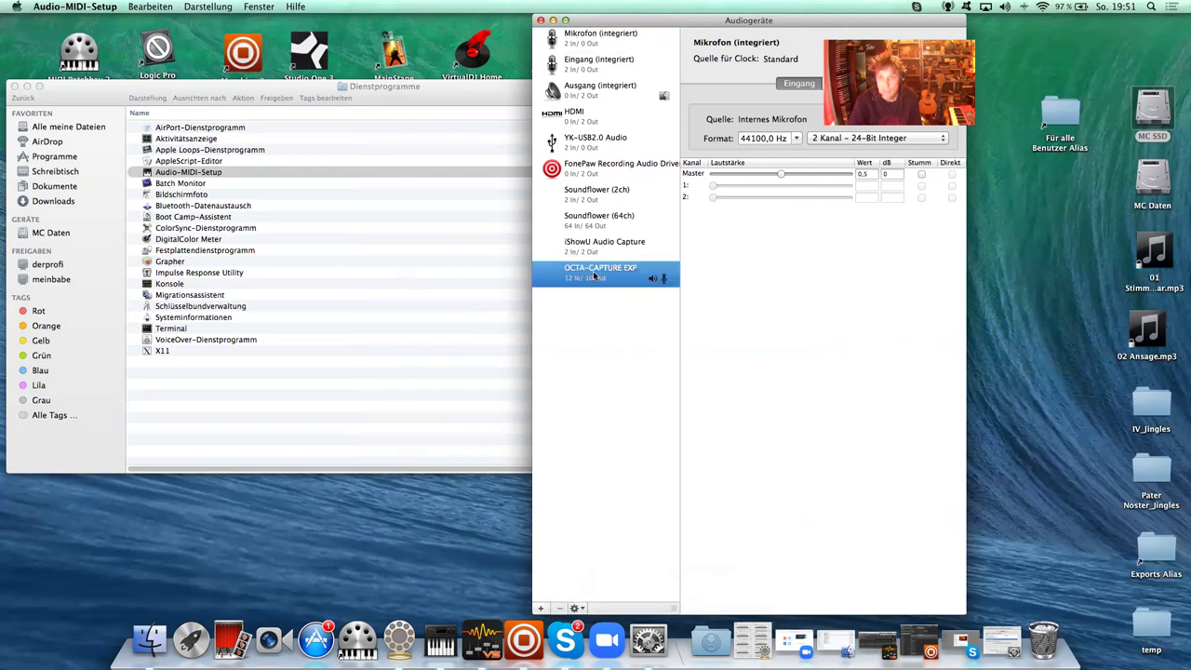
click(578, 609)
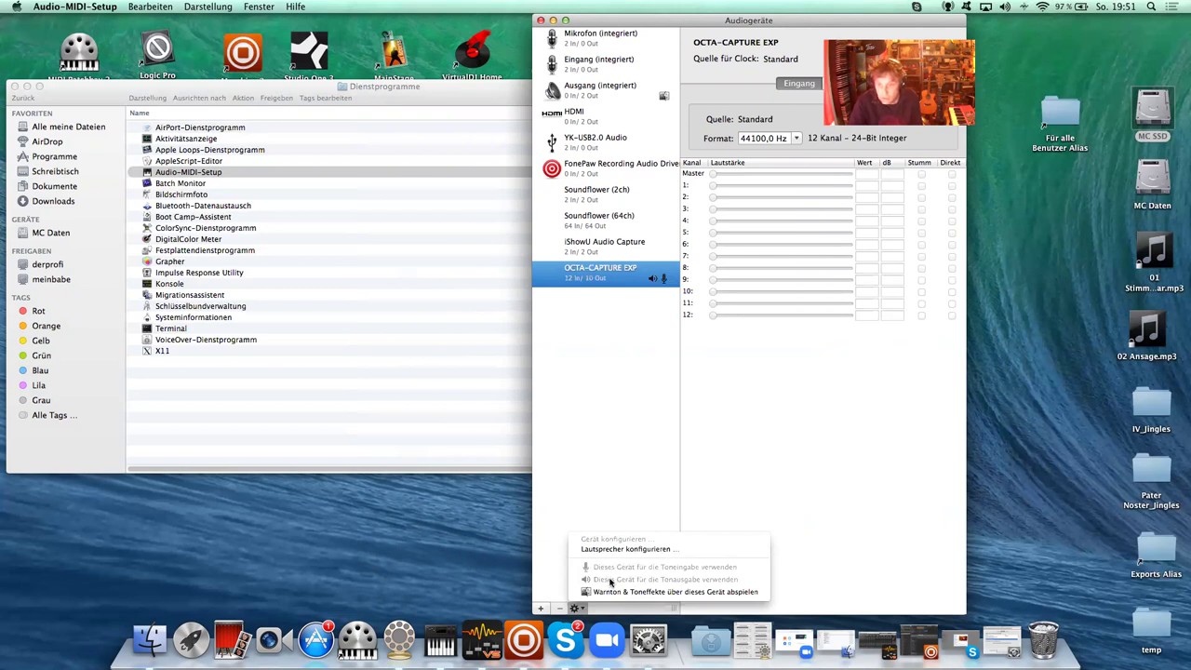
click(617, 435)
click(582, 251)
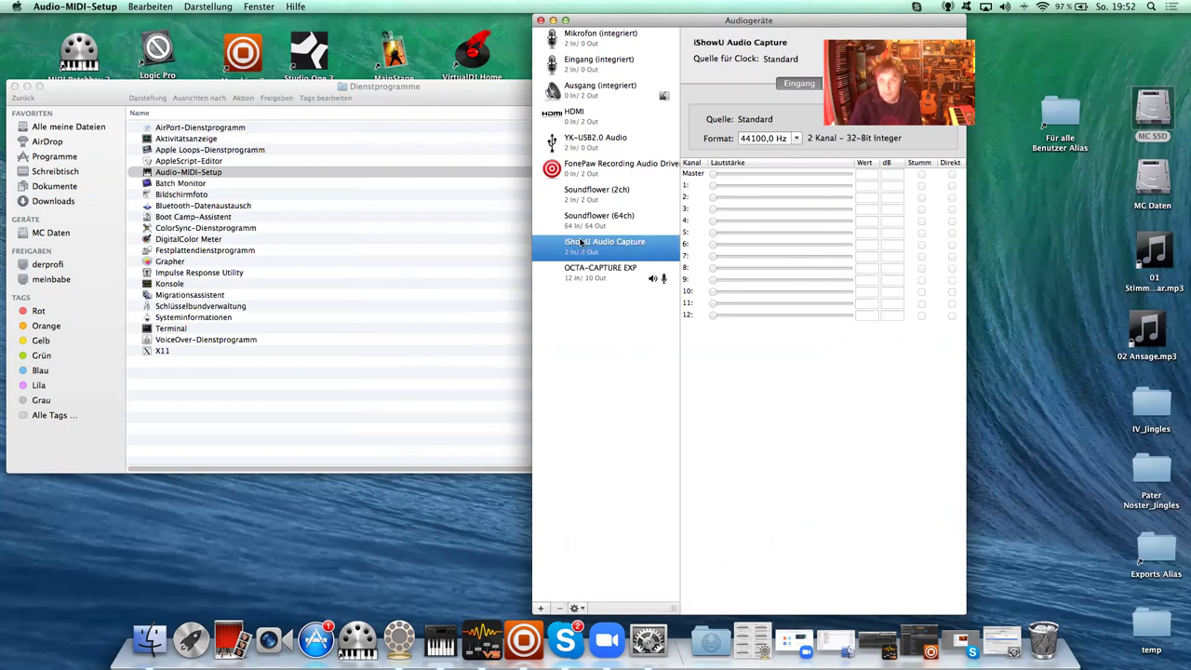
click(574, 608)
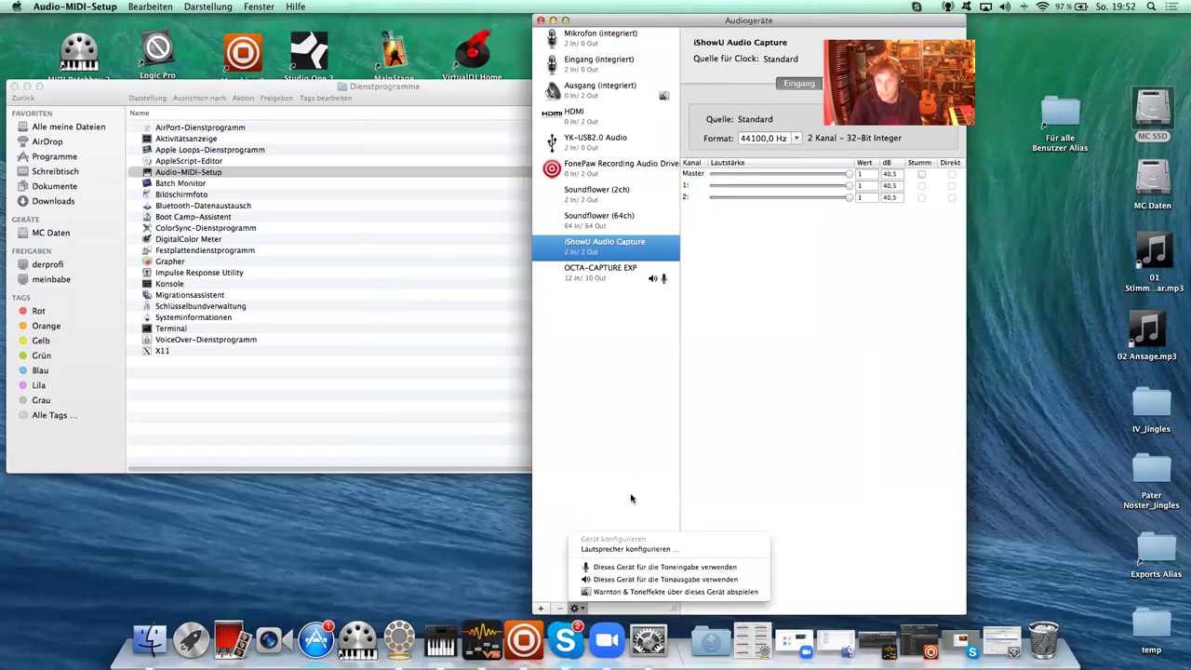
click(606, 350)
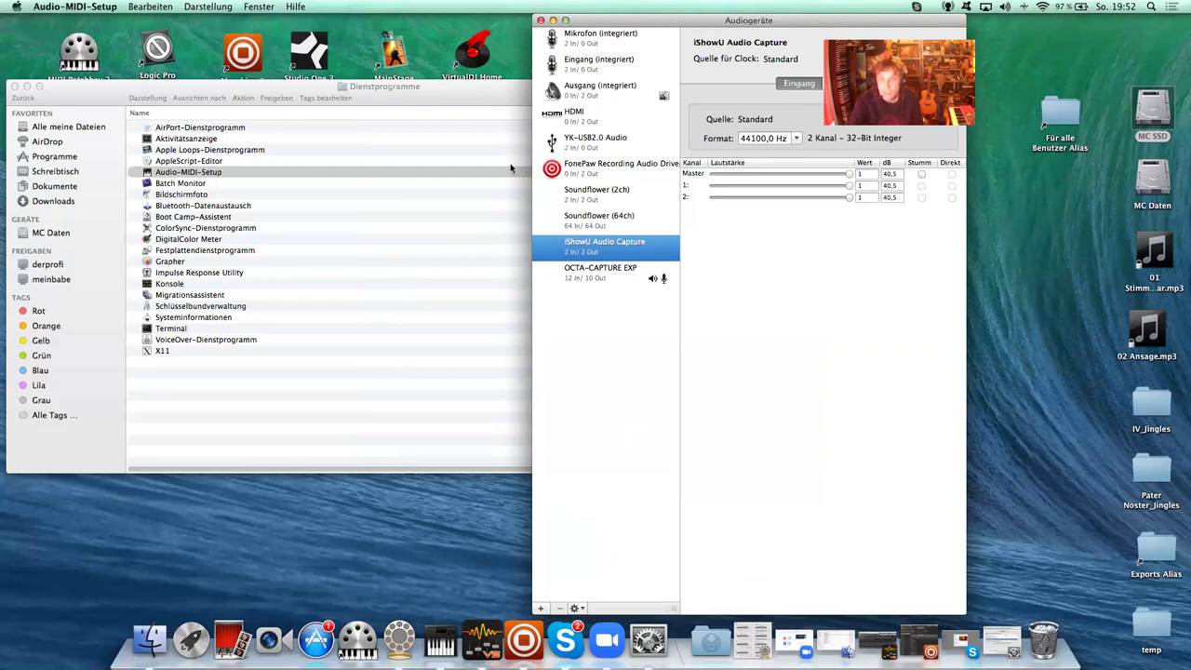
click(596, 270)
click(553, 19)
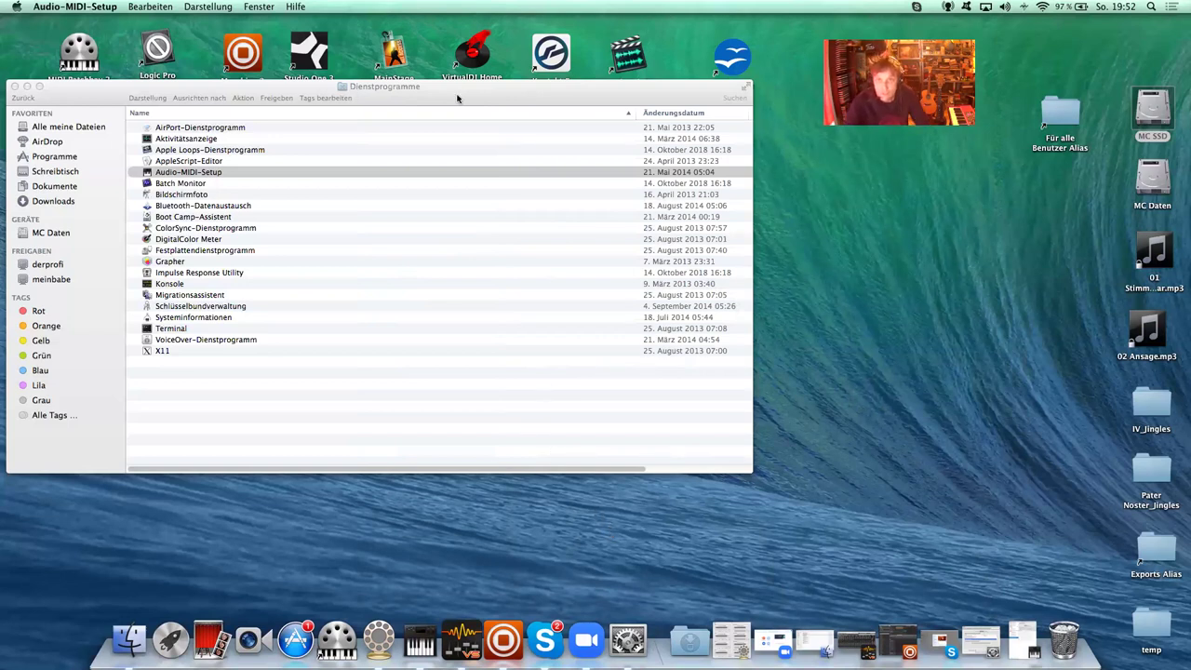
Step: Minimize the Dienstprogramme window, recheck the microphone setting in Skype, and minimize Skype
drag(445, 99, 558, 102)
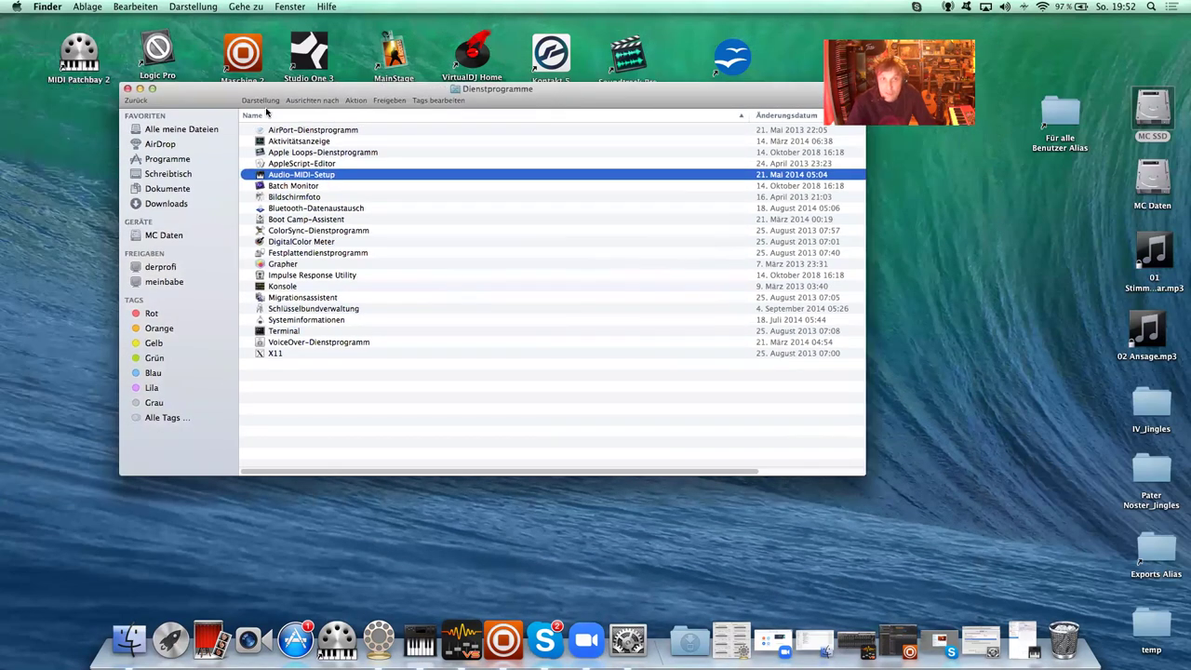
click(140, 90)
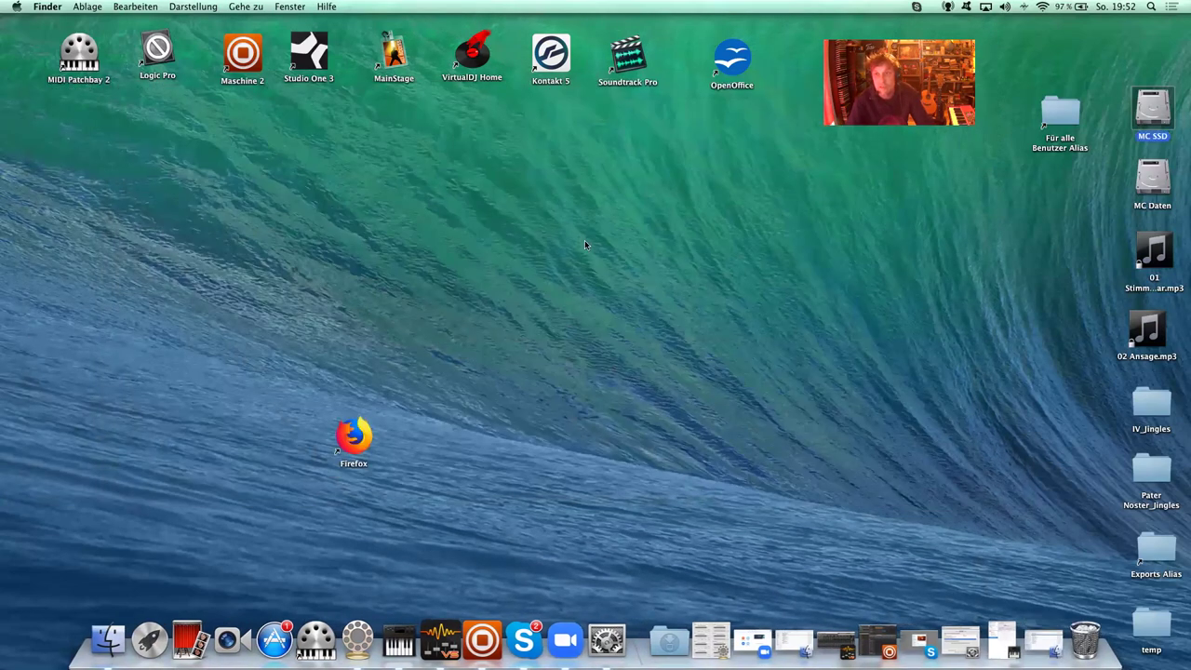
click(524, 640)
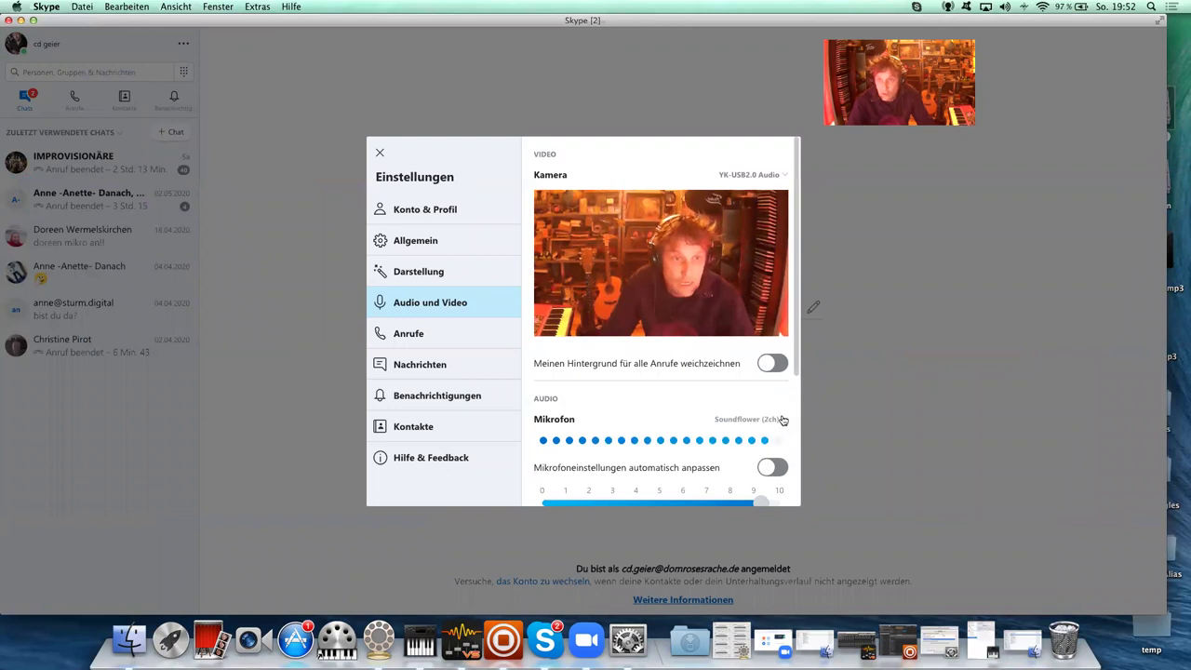
click(20, 21)
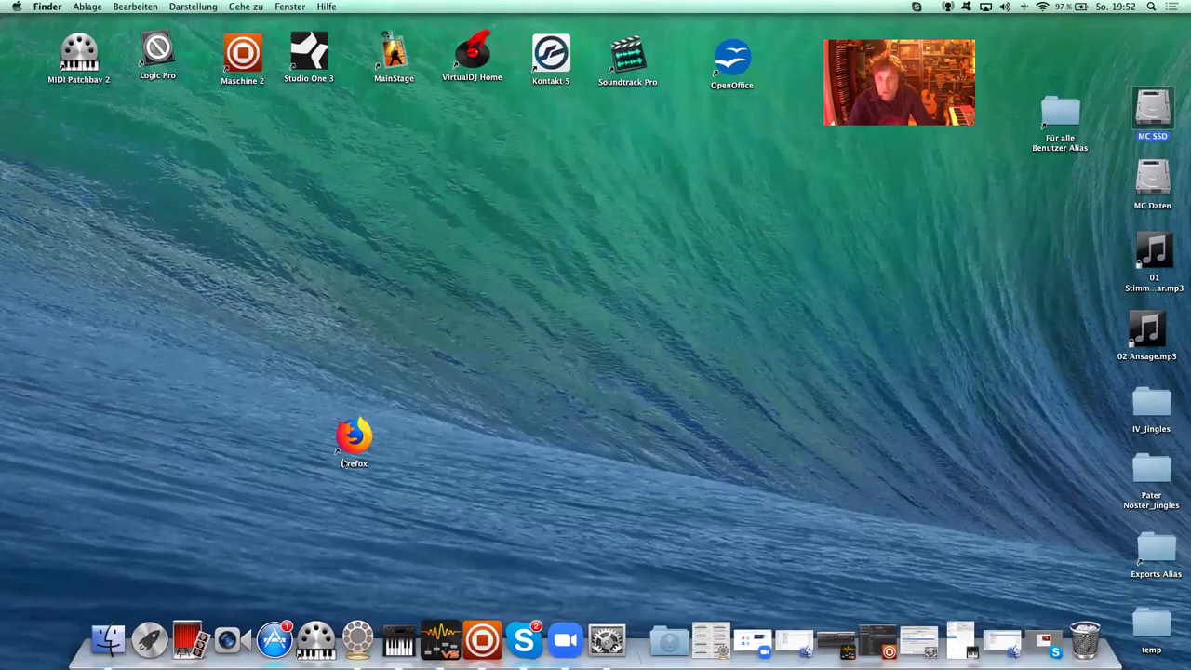
Step: Open Firefox, search Google for "soundflower download", review the results and minimize the browser
click(352, 450)
double_click(352, 450)
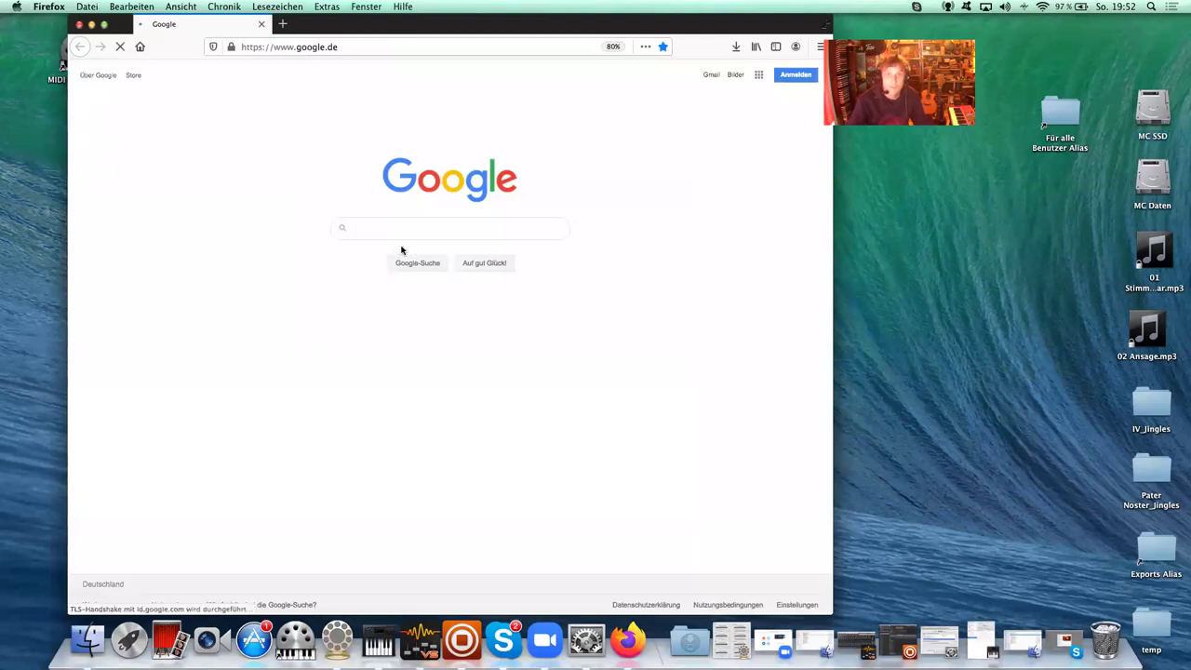
text(soun)
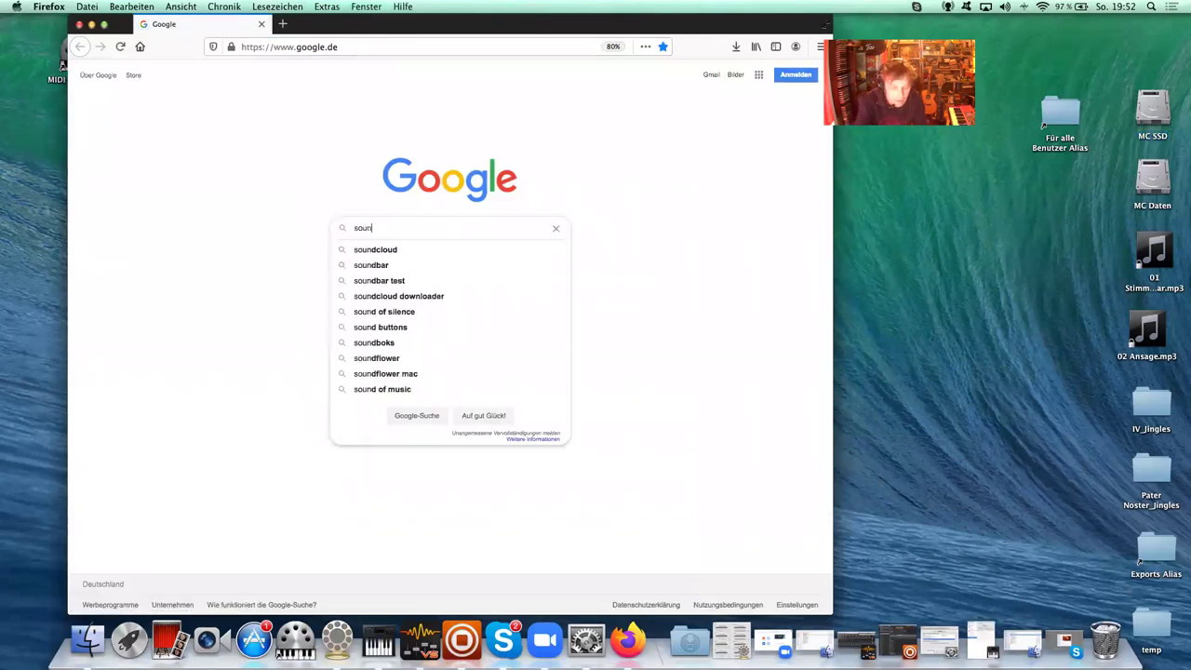
text(dflower)
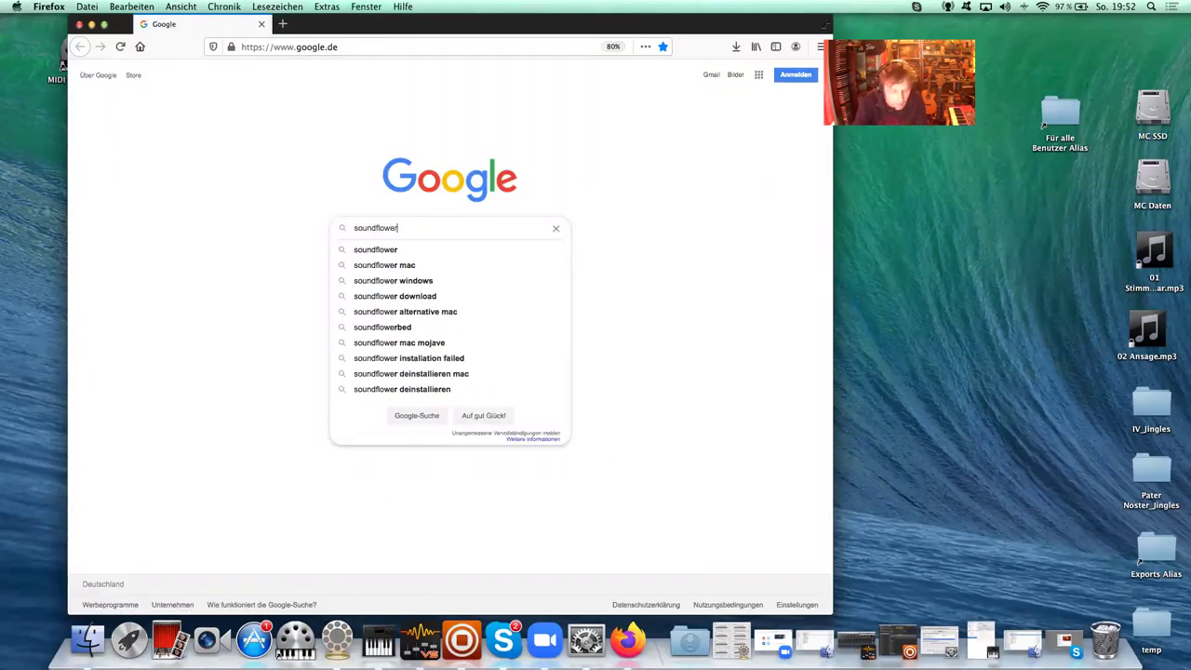
text( dow)
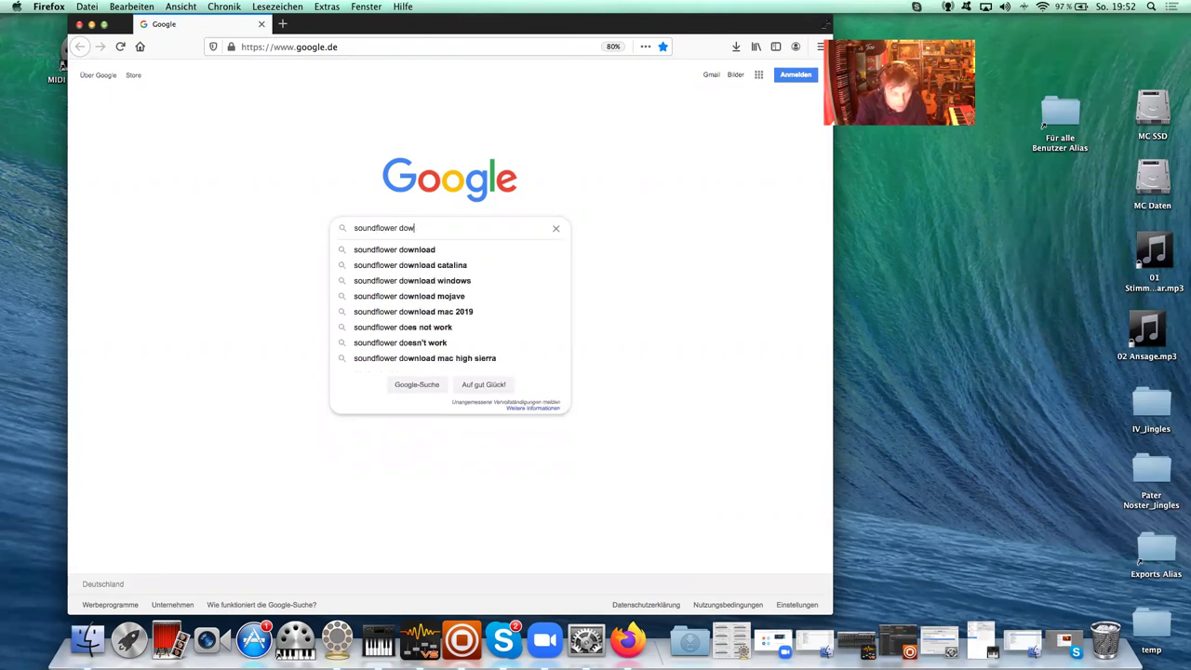
text(nload)
key(Return)
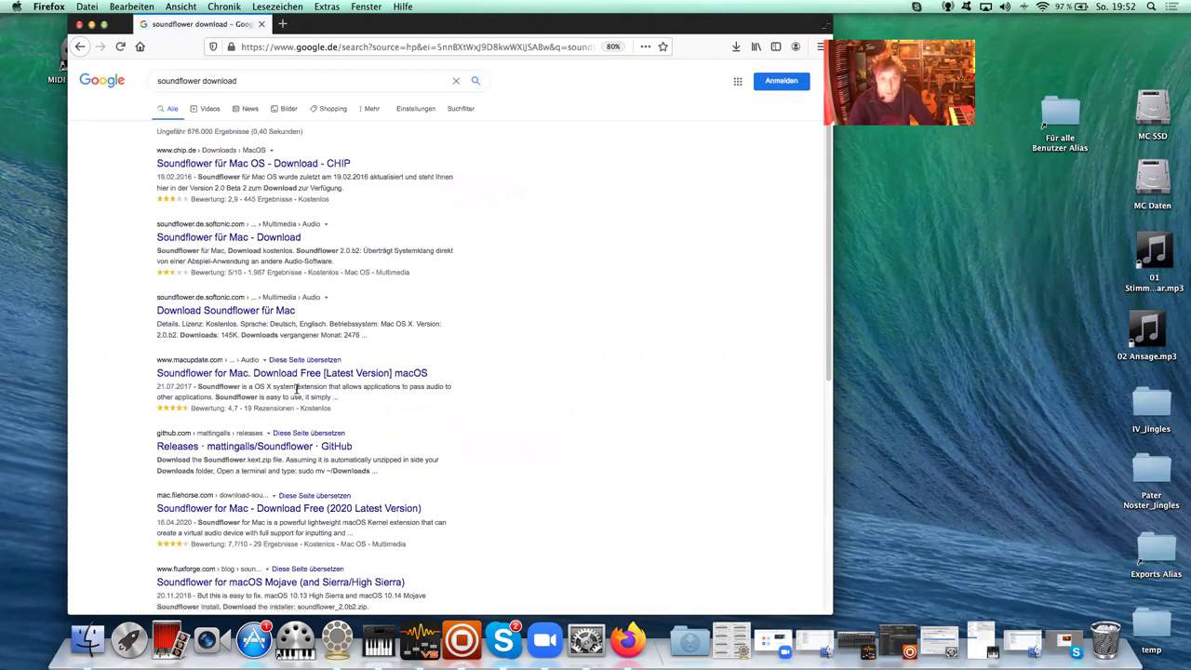
click(91, 24)
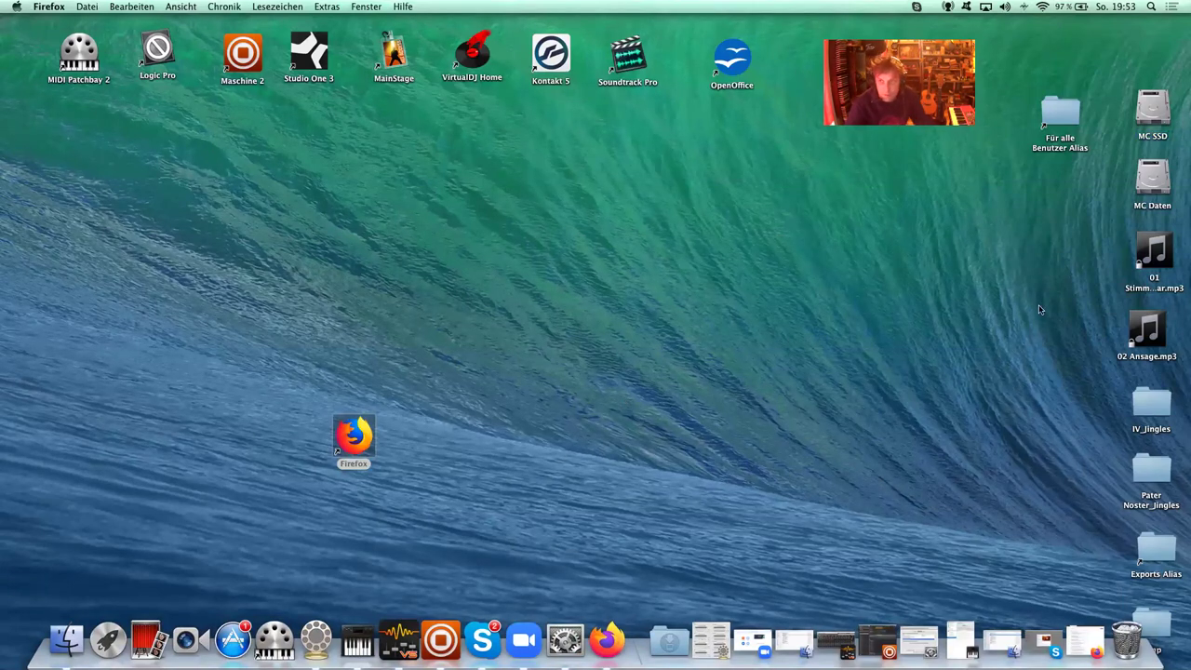
Step: Switch to Skype to check the microphone setting, close the settings dialog and minimize Skype
click(487, 639)
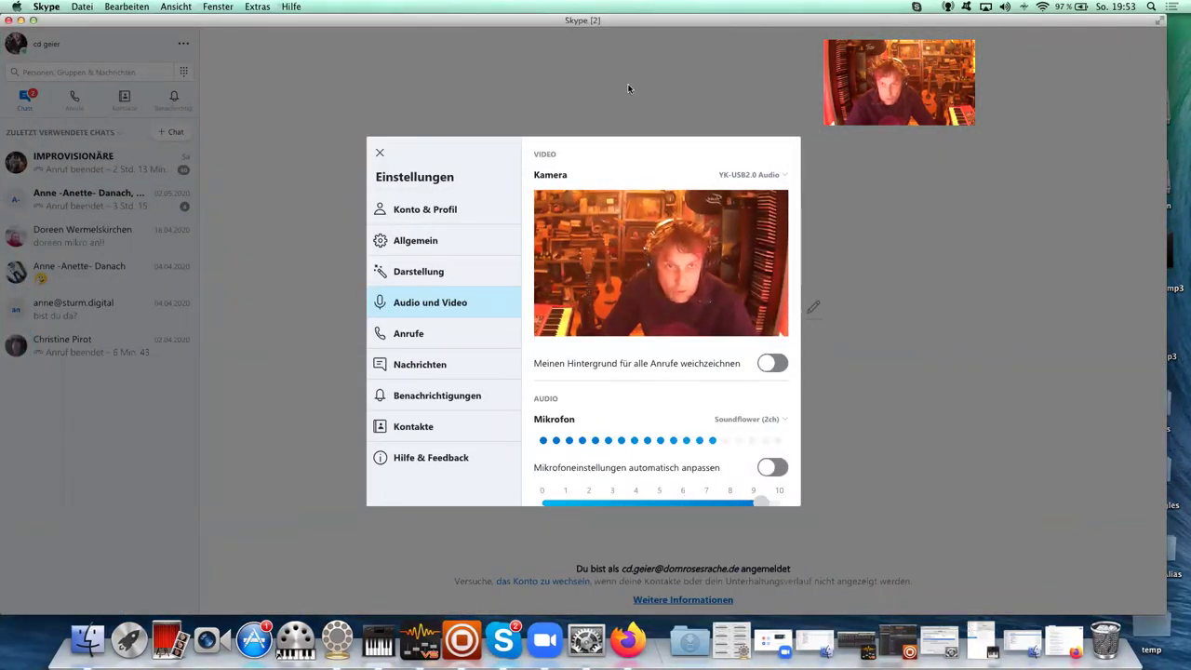
click(225, 108)
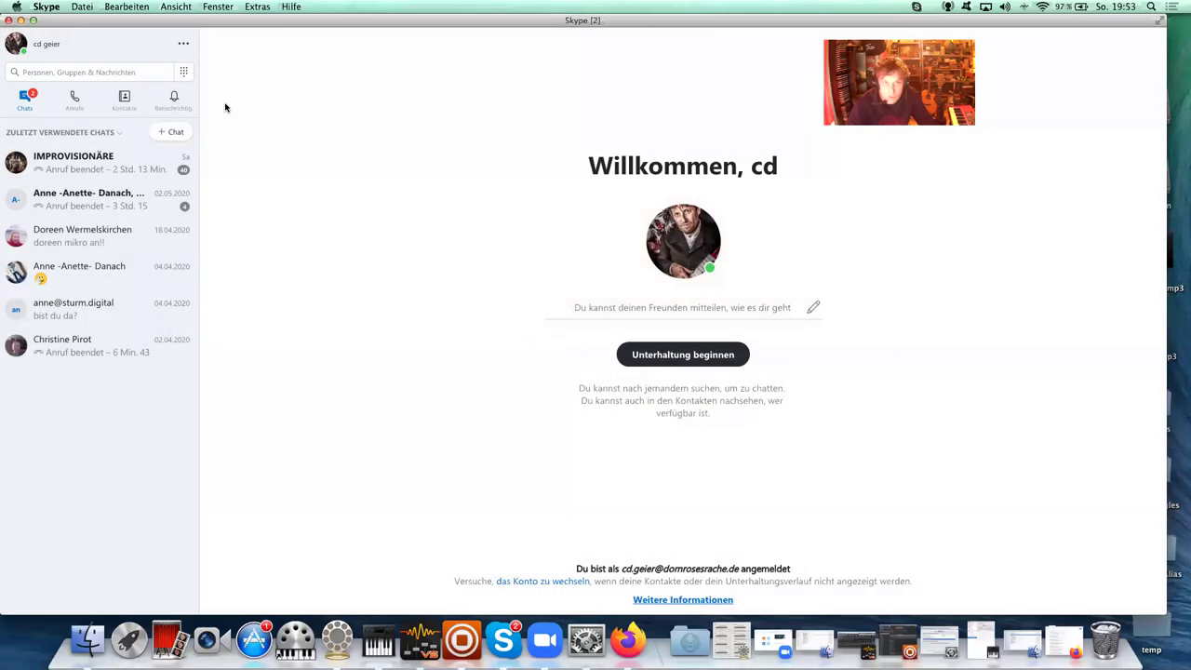
click(19, 20)
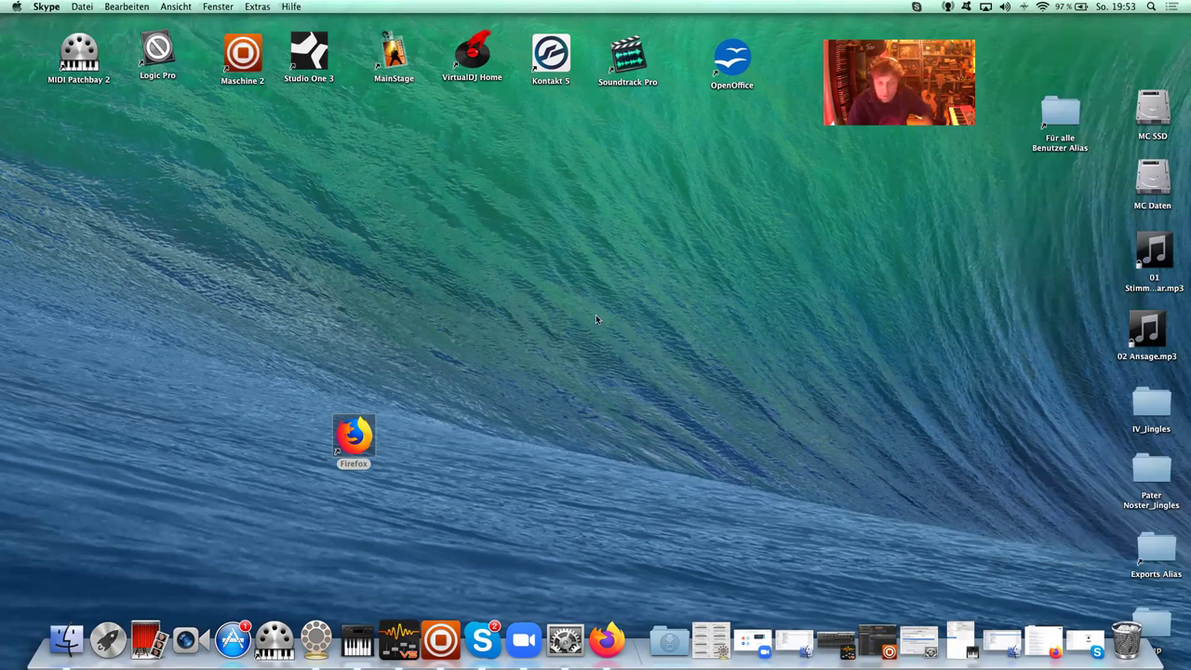
click(450, 402)
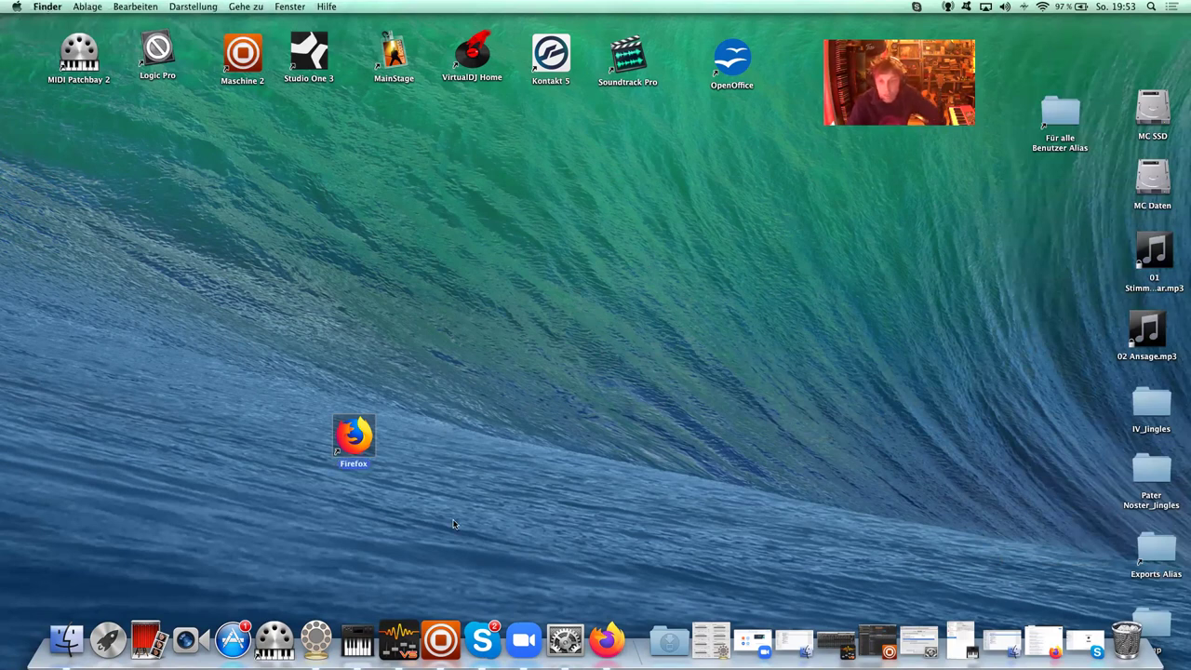
Step: Open LadioCast, move its Mixer window to the middle of the desktop to view the routing, and minimize it
click(316, 642)
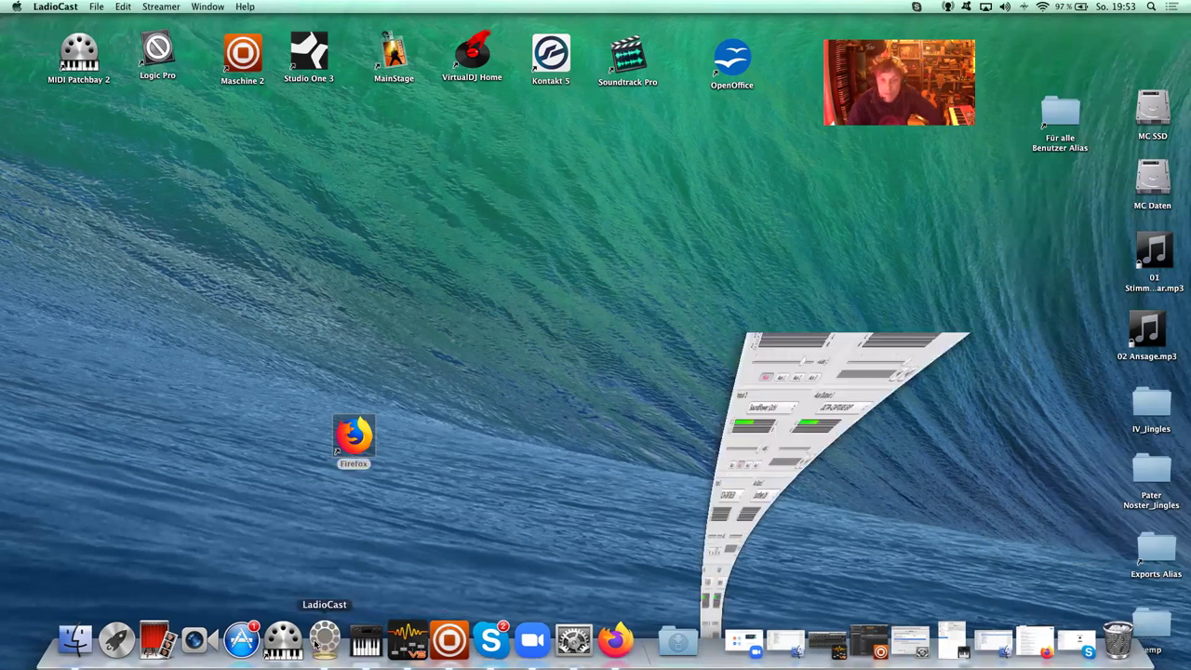
drag(1041, 81, 623, 141)
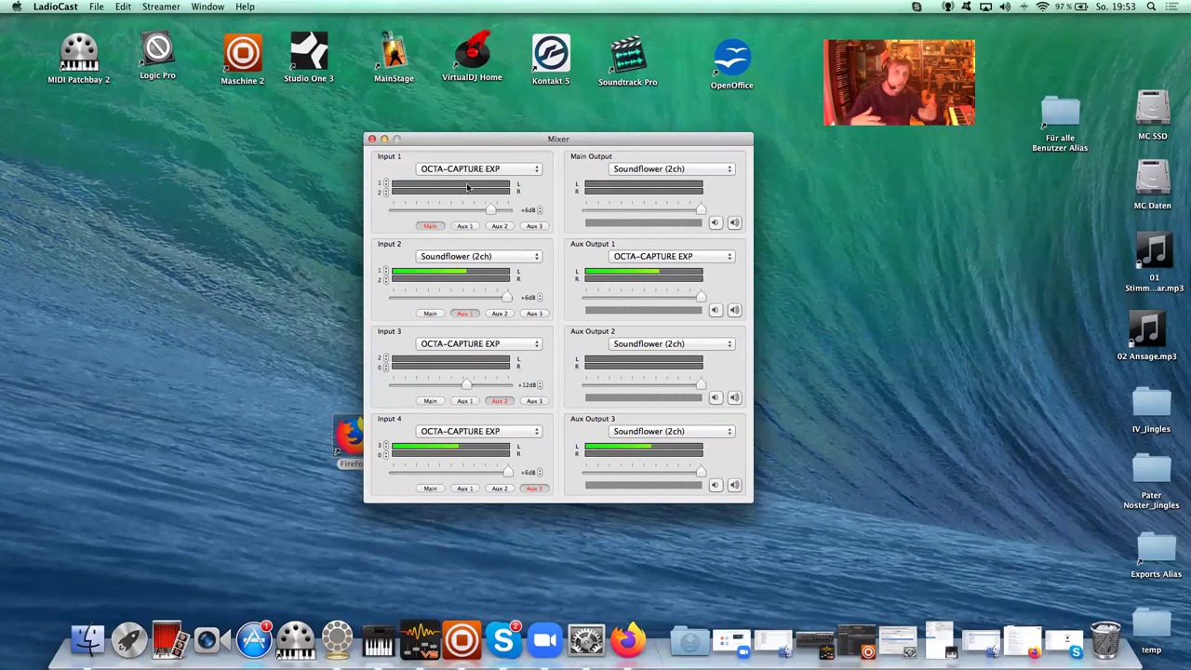
click(385, 141)
Step: Open Firefox, search Google for "ladiocast download", review the results and minimize the browser
click(347, 450)
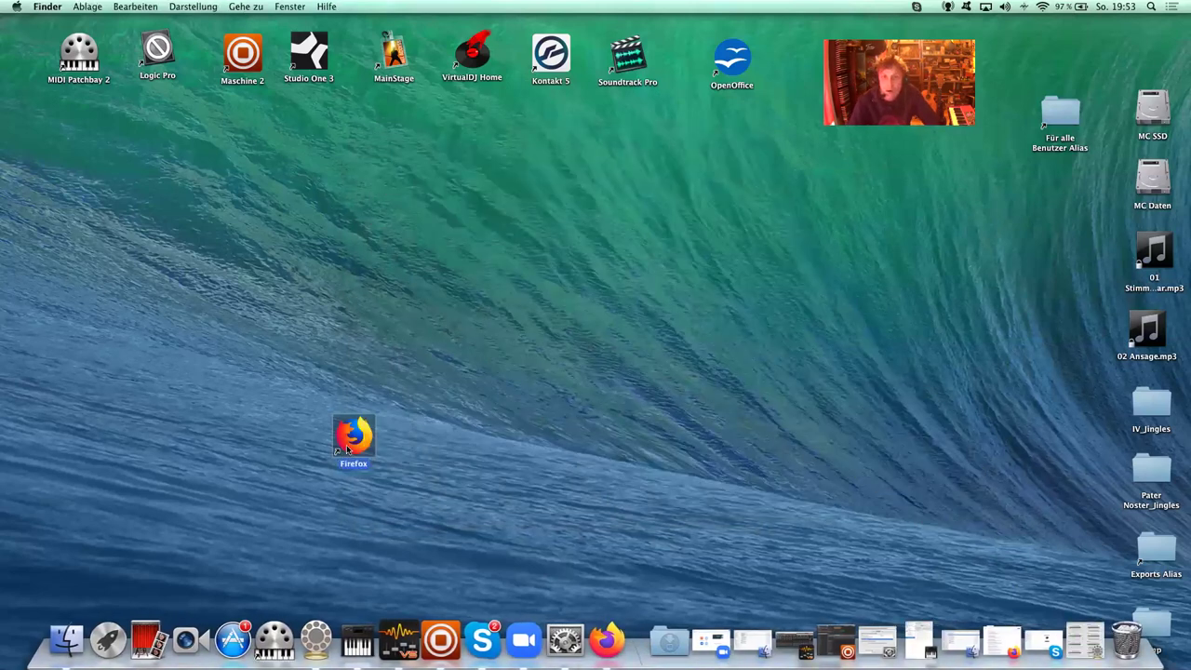
double_click(347, 449)
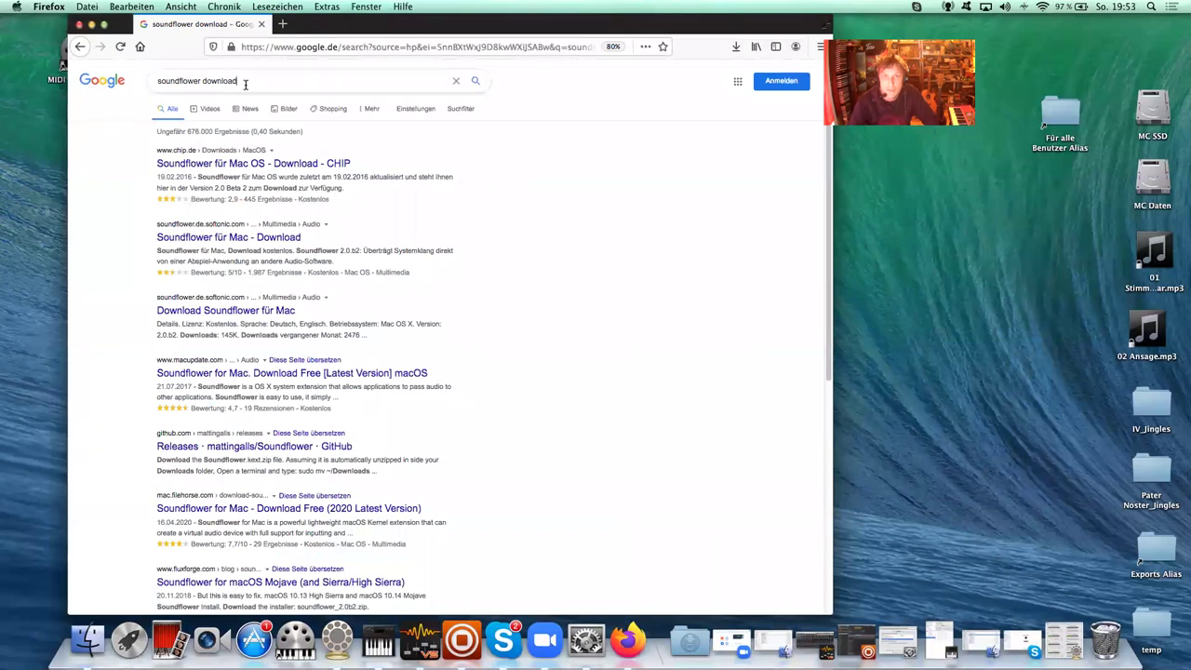
triple_click(214, 81)
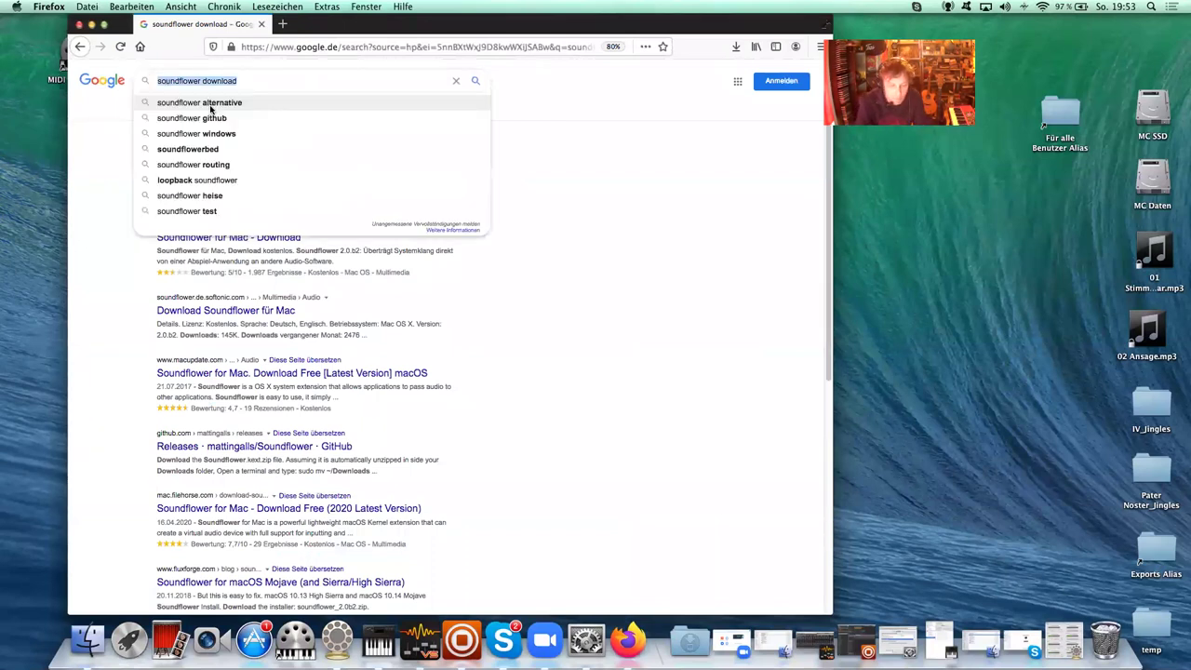
text(la)
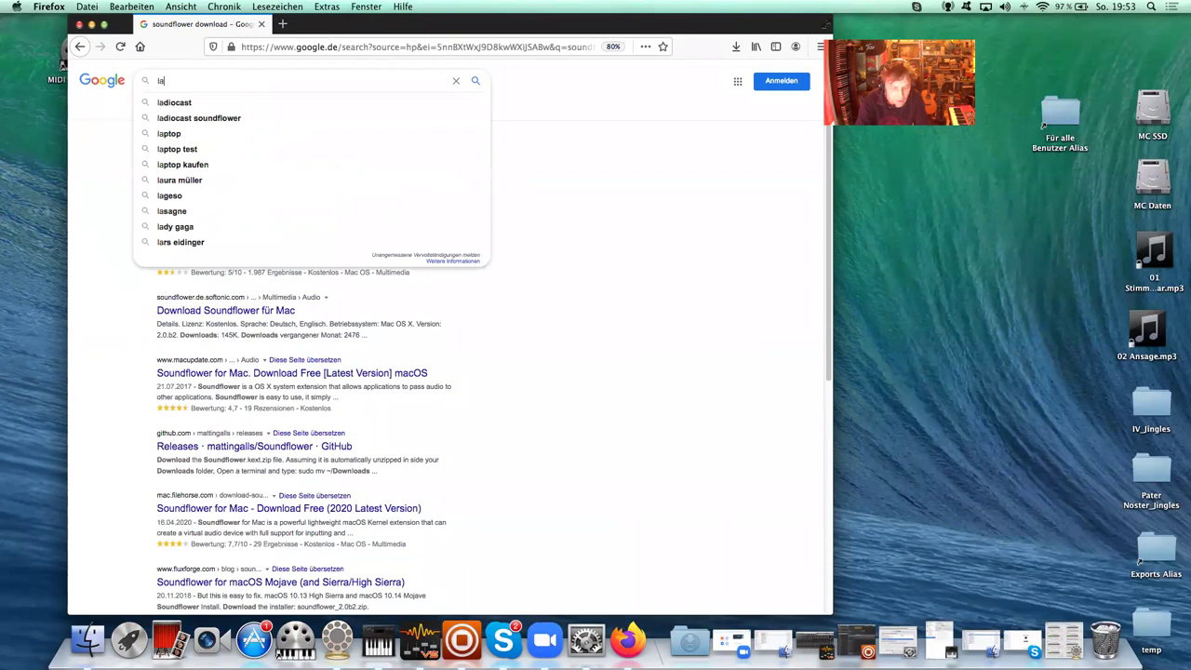
text(diocast)
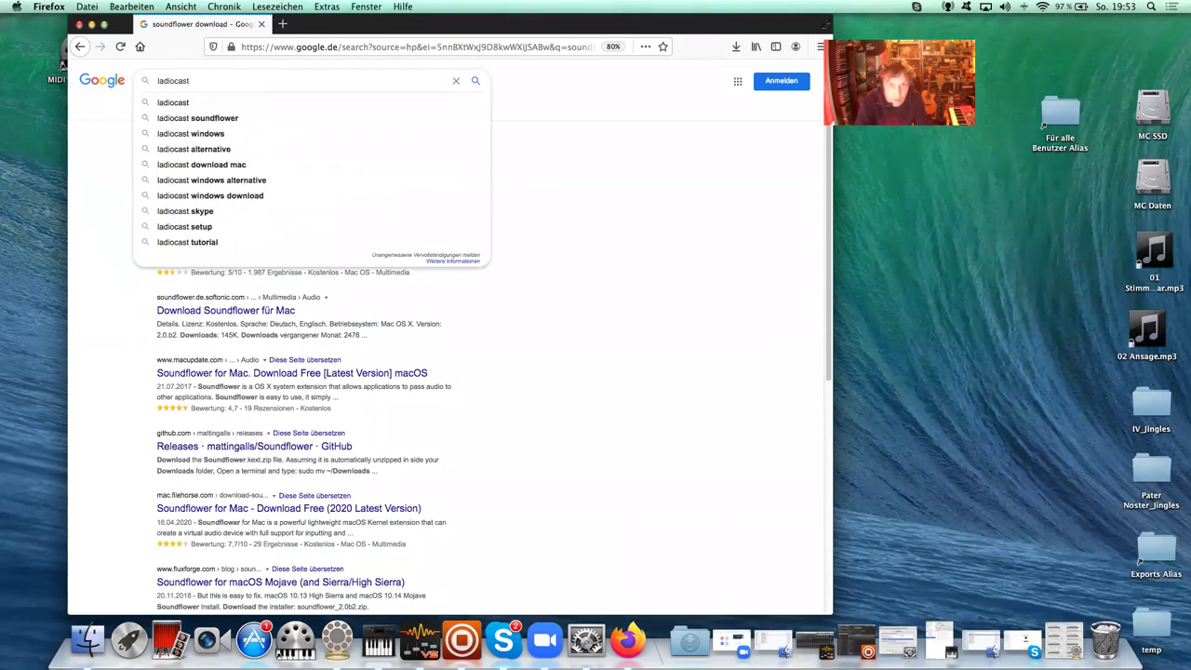
text( dow)
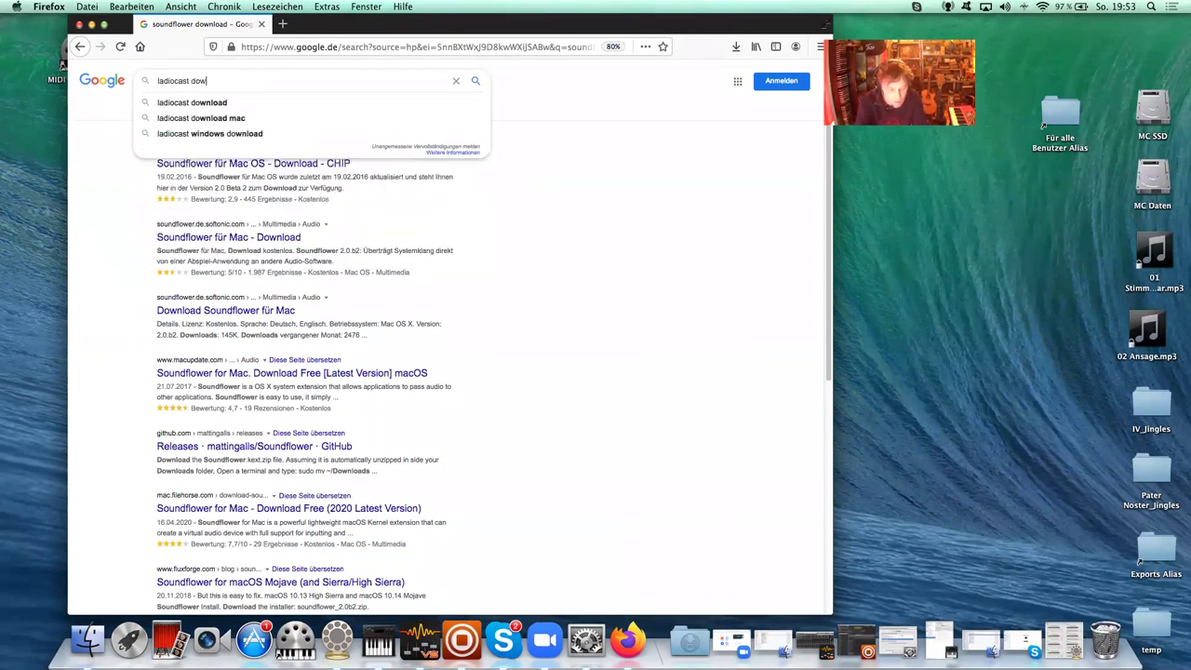
text(nload)
key(Return)
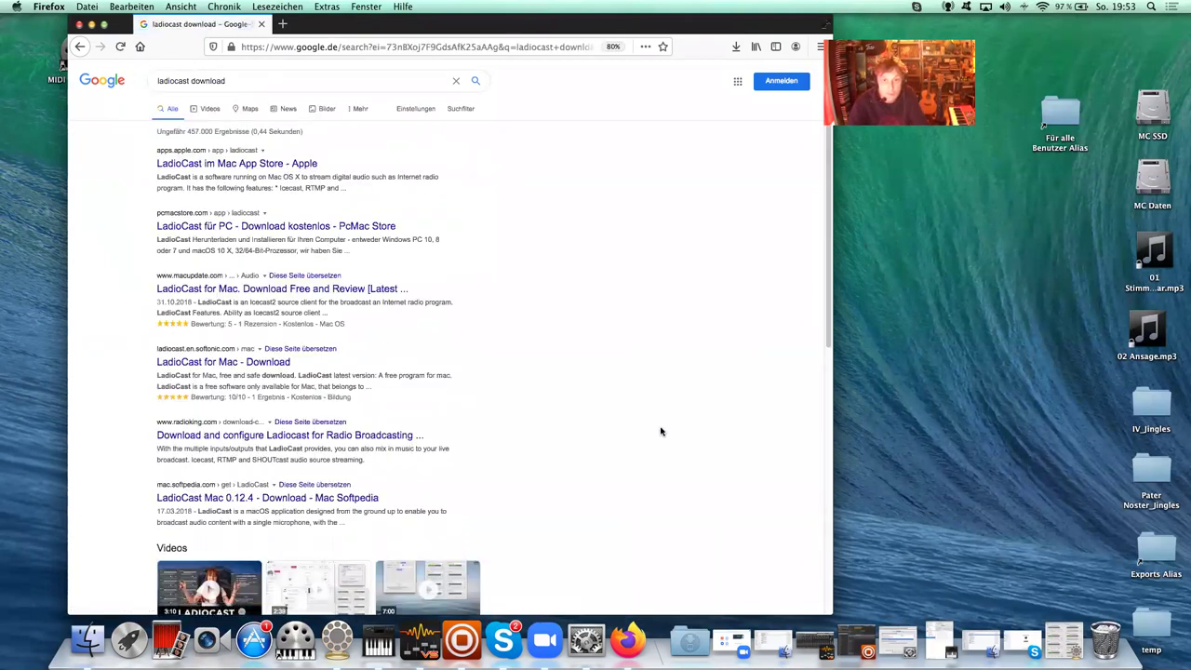
click(91, 24)
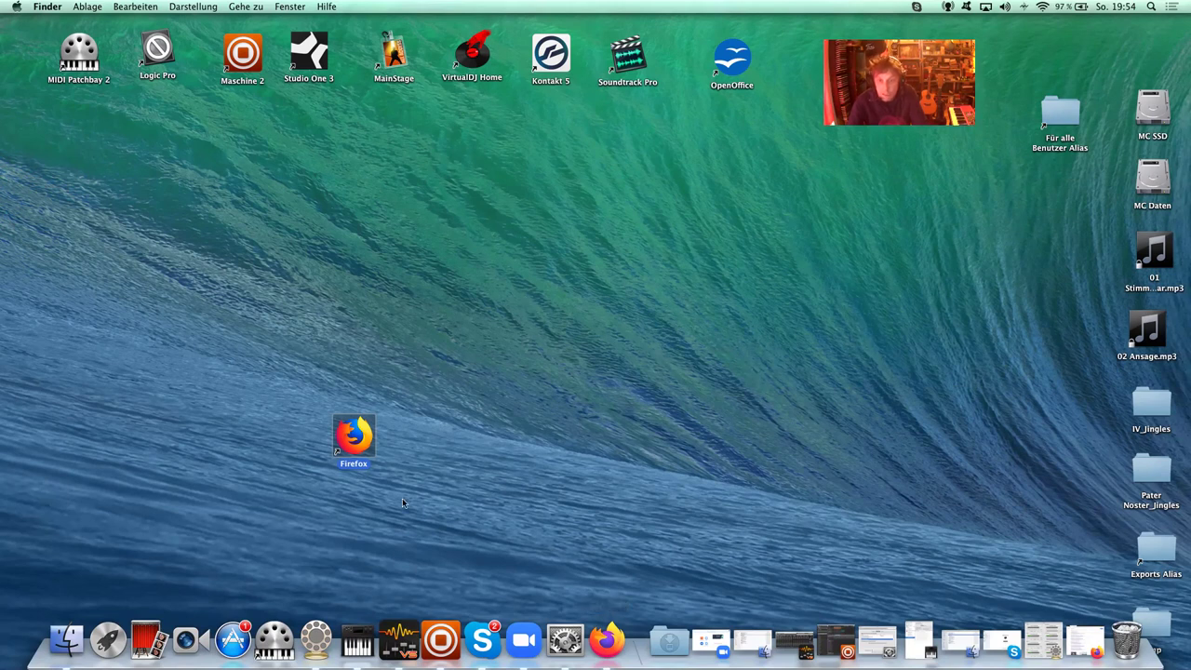
Step: Switch back to LadioCast, reposition the Mixer window slightly to look over its inputs and outputs, and minimize it
click(316, 641)
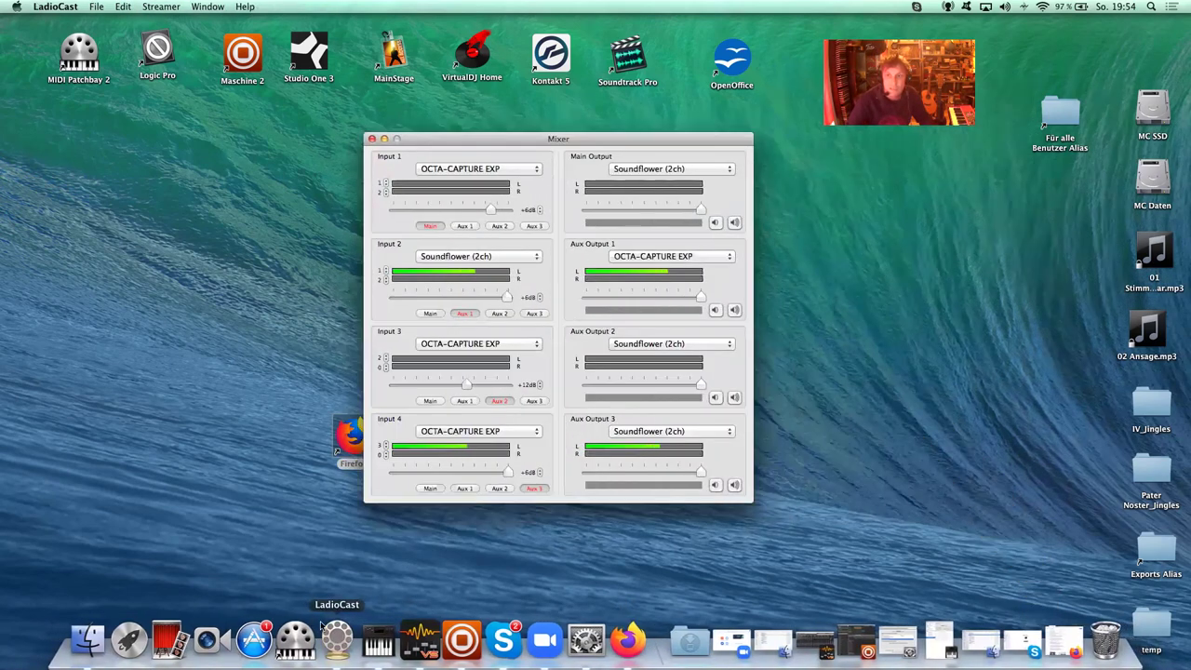
drag(489, 138, 541, 118)
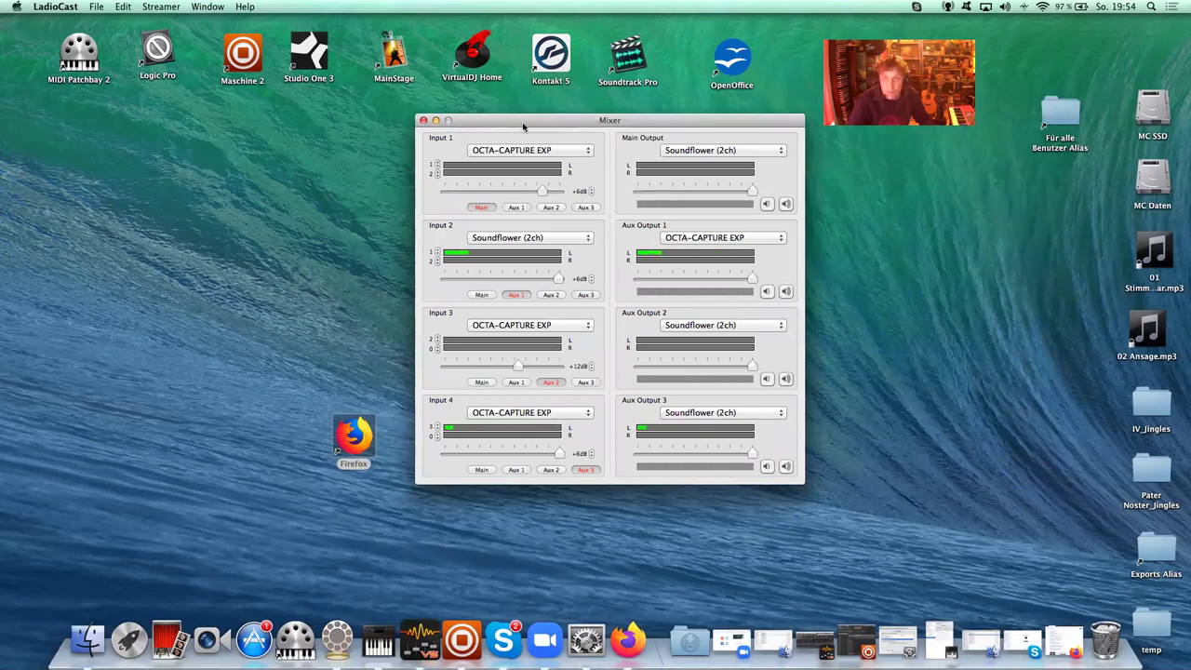
click(435, 120)
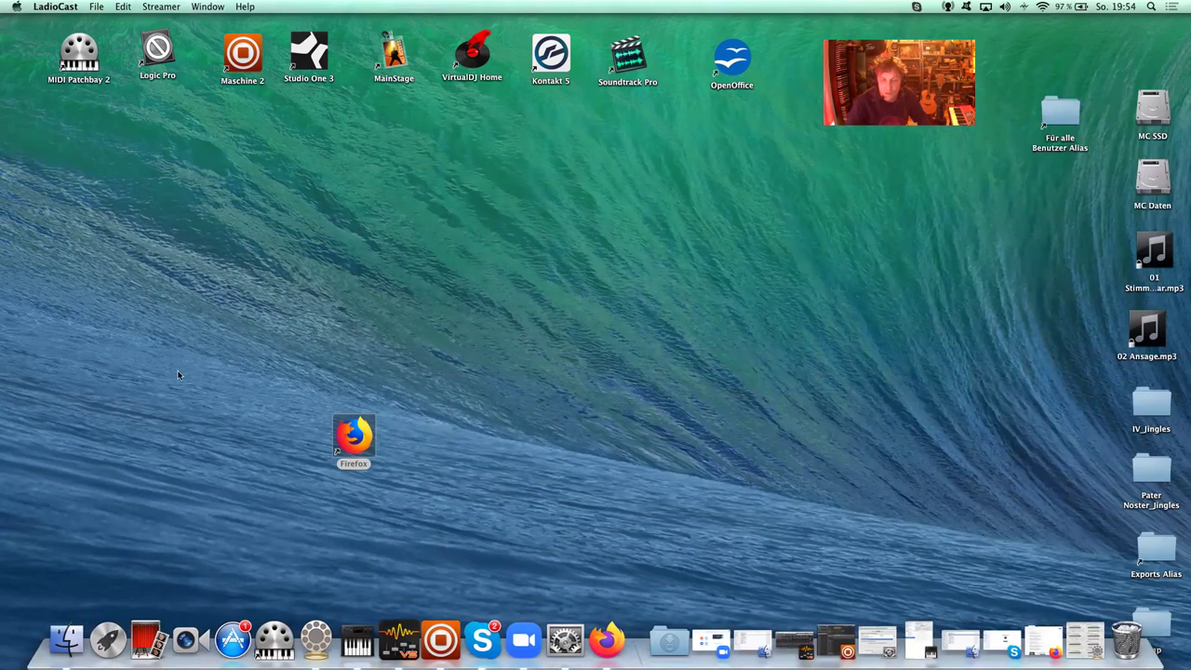
click(664, 325)
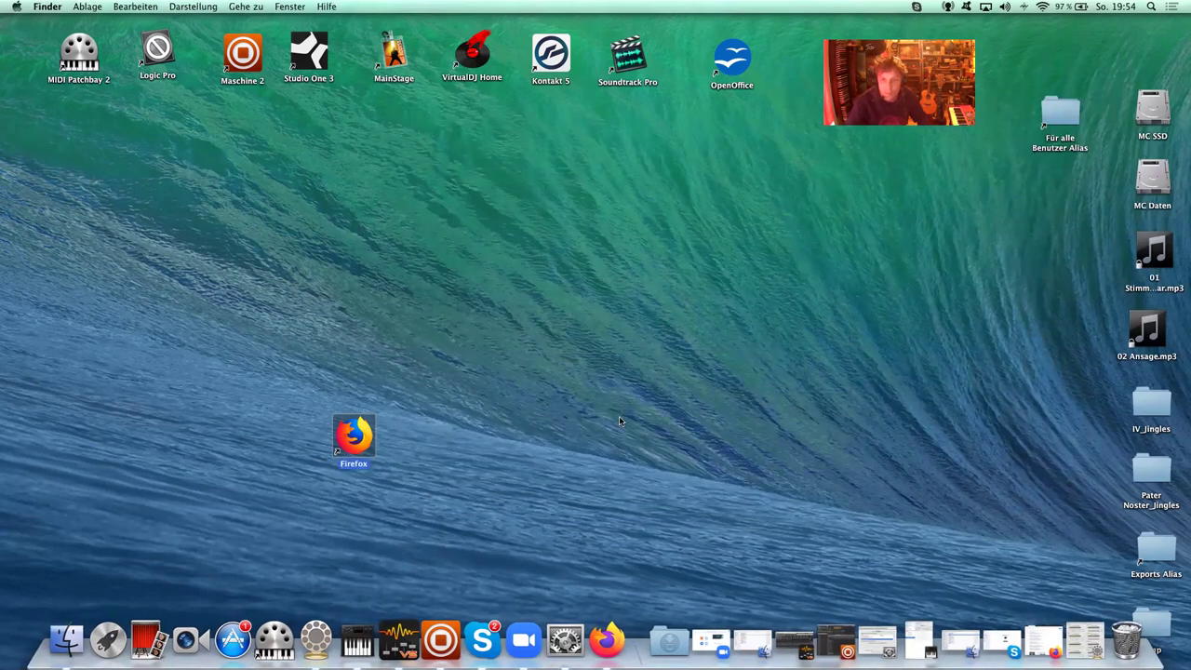
Step: Switch to Maschine 2, move its window clear of the desktop icons and open the Audio preferences
click(441, 643)
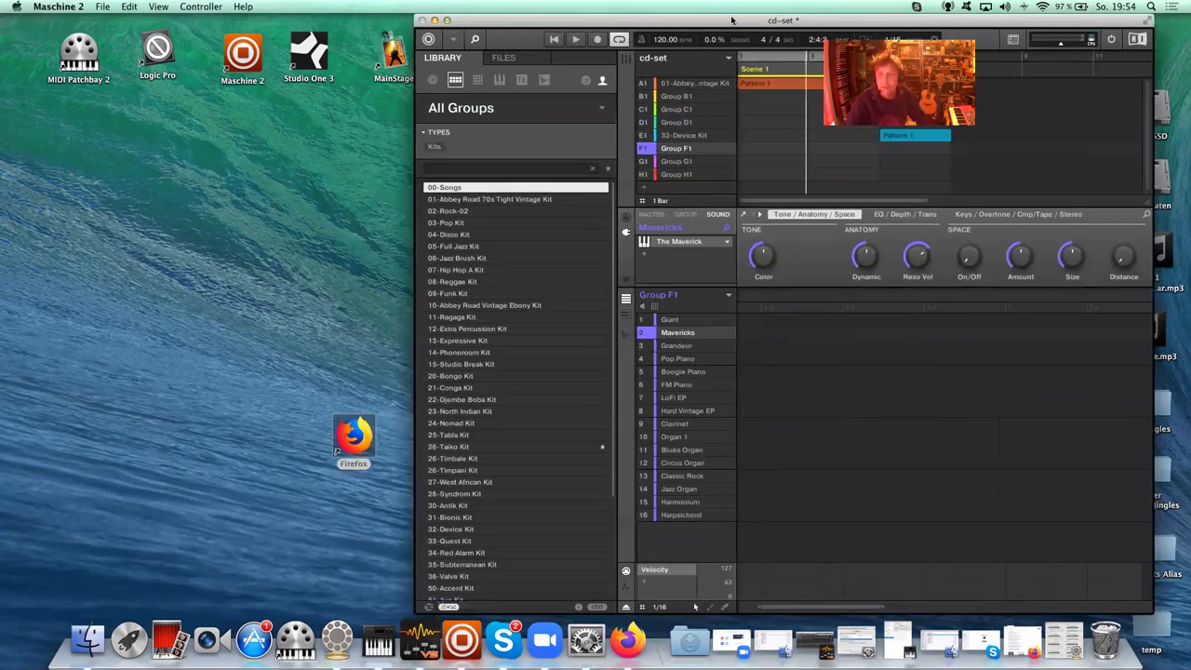
drag(731, 19, 395, 23)
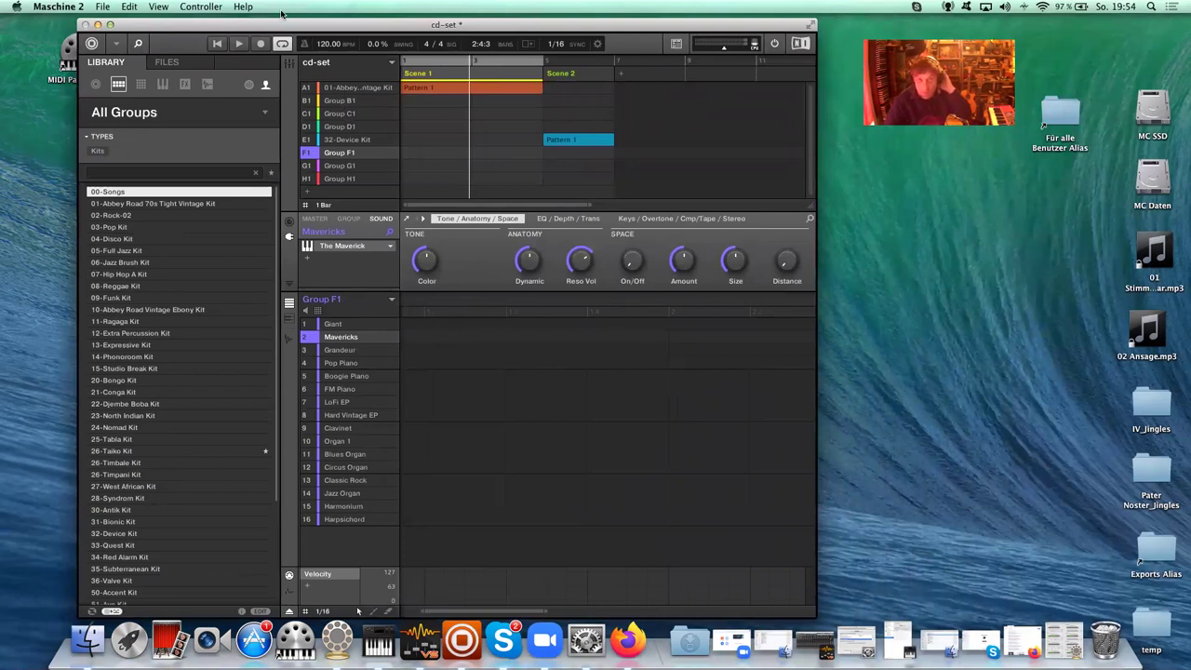
click(46, 8)
click(68, 42)
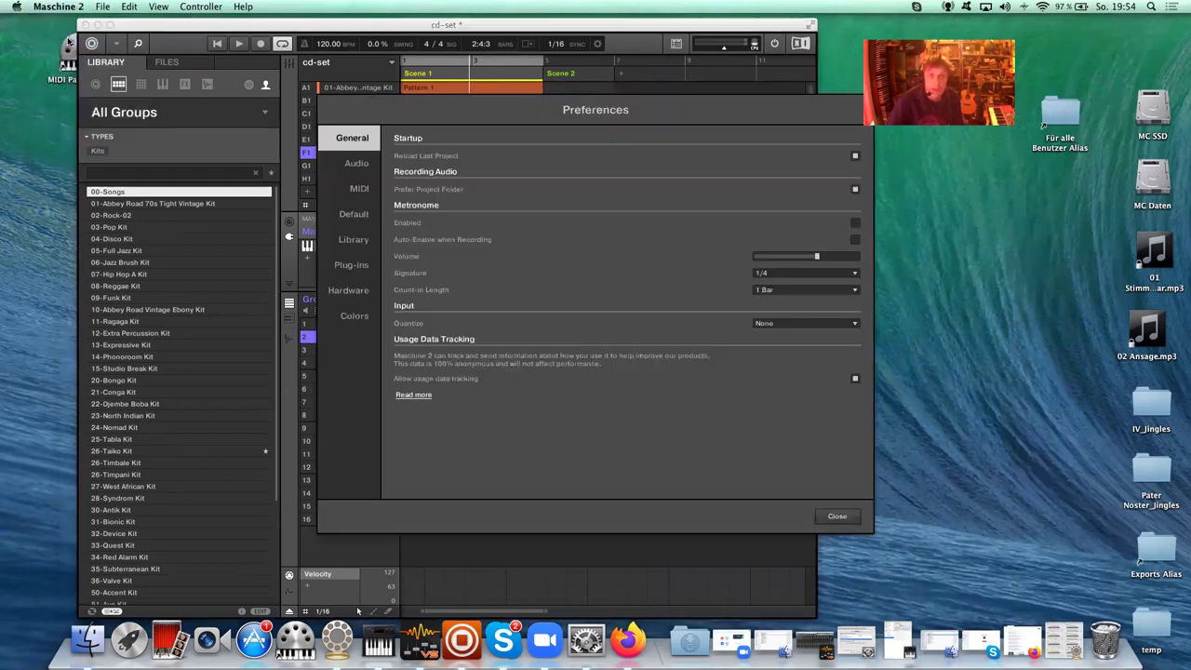
click(356, 165)
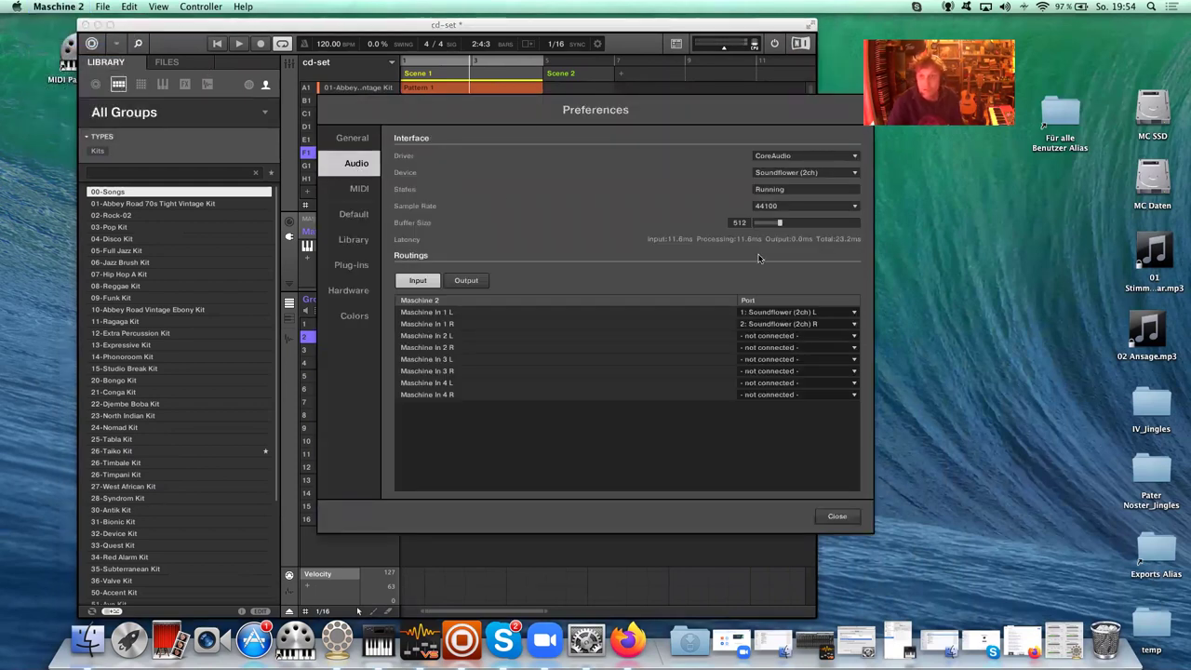
Step: Review the available audio interface devices, keep Soundflower (2ch) selected and close the preferences
click(856, 173)
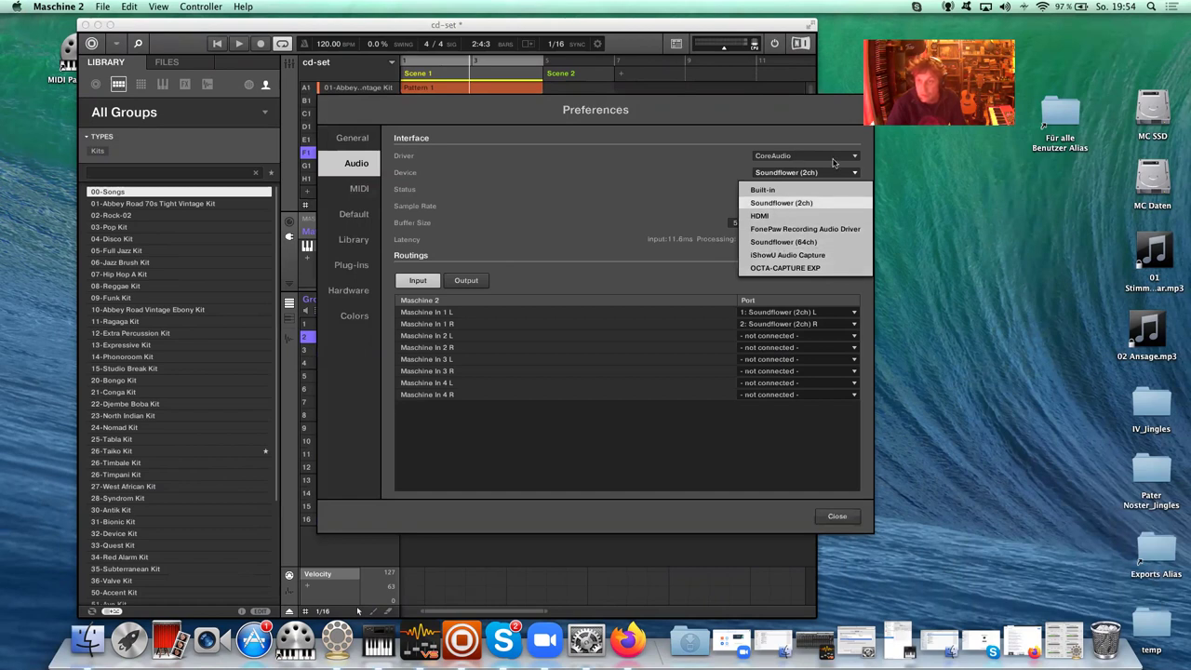
click(769, 175)
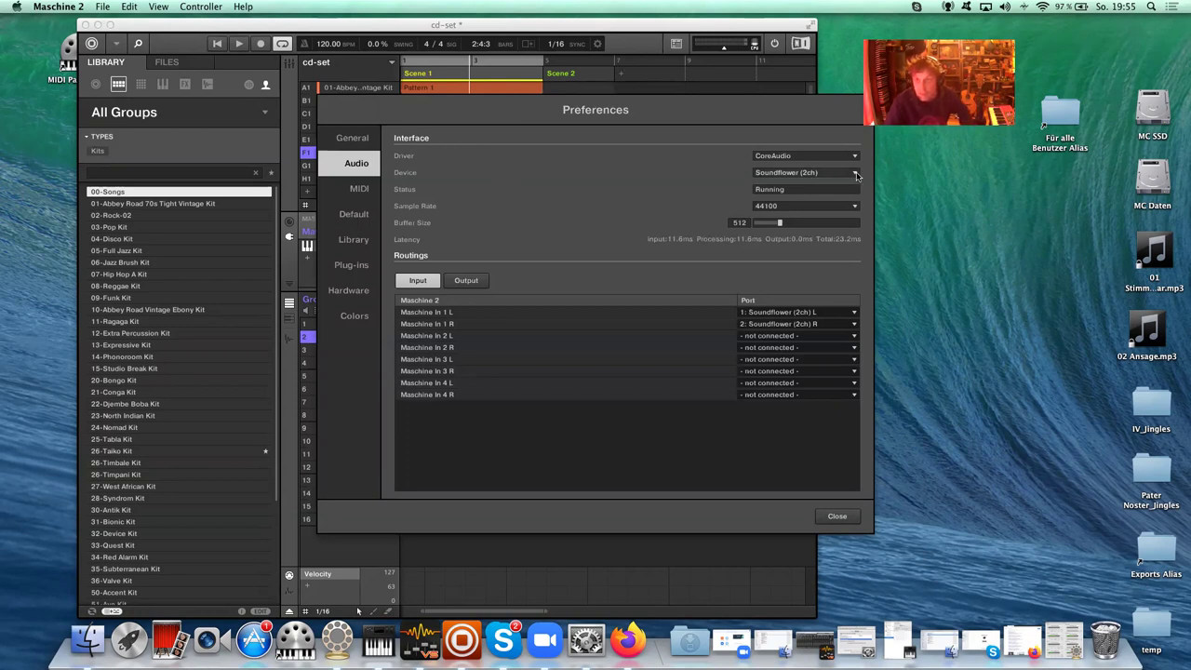
click(842, 521)
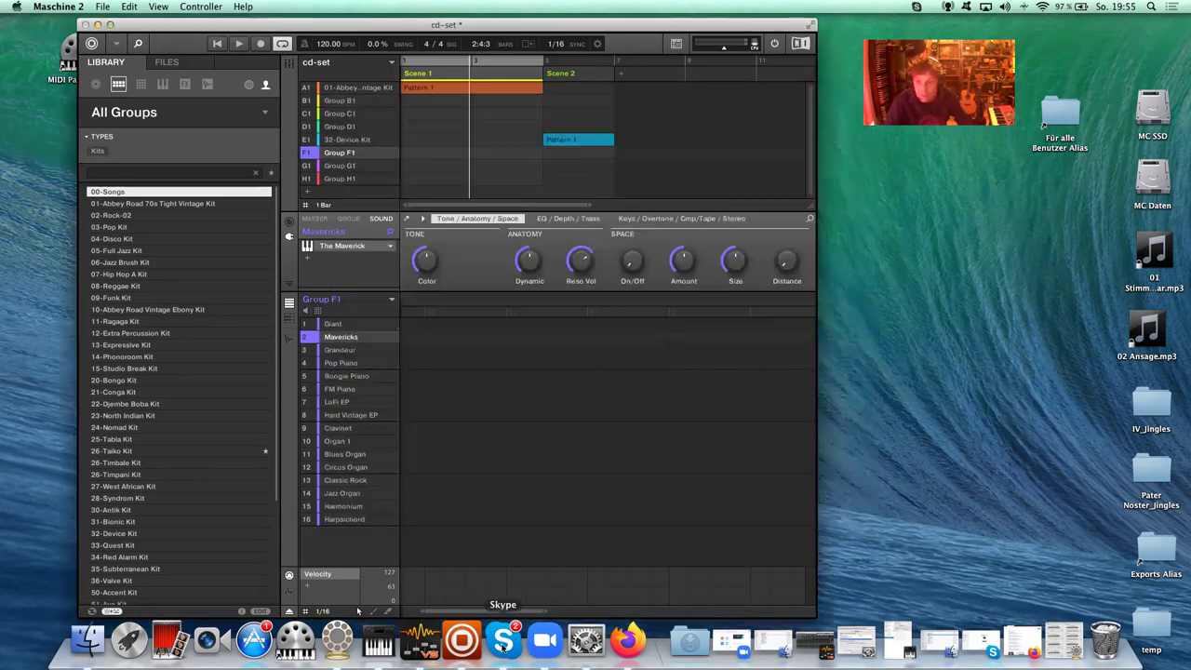
Step: Switch to Skype and examine the microphone device options in the Audio und Video settings
click(502, 642)
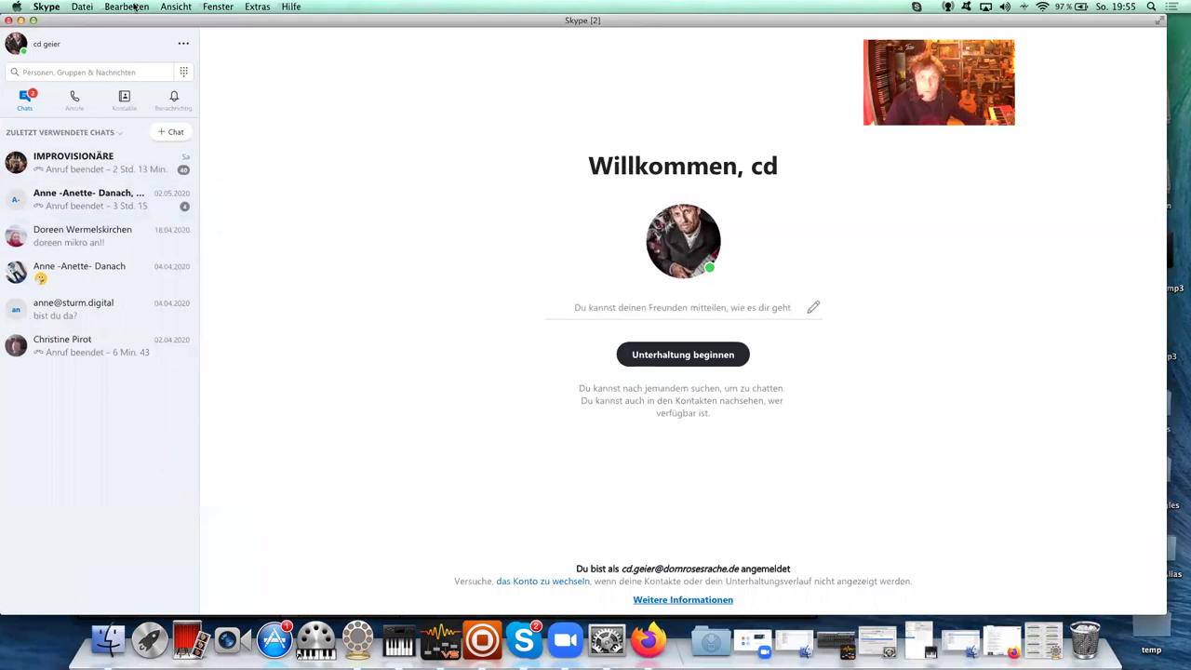
click(181, 44)
click(223, 48)
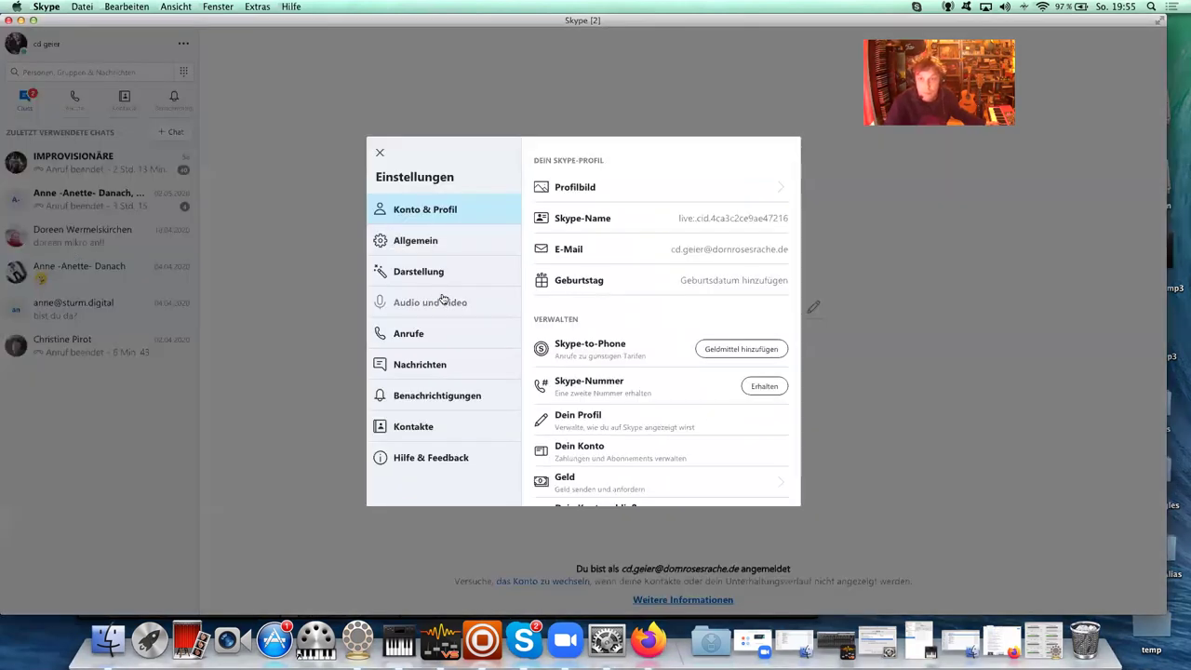
click(443, 302)
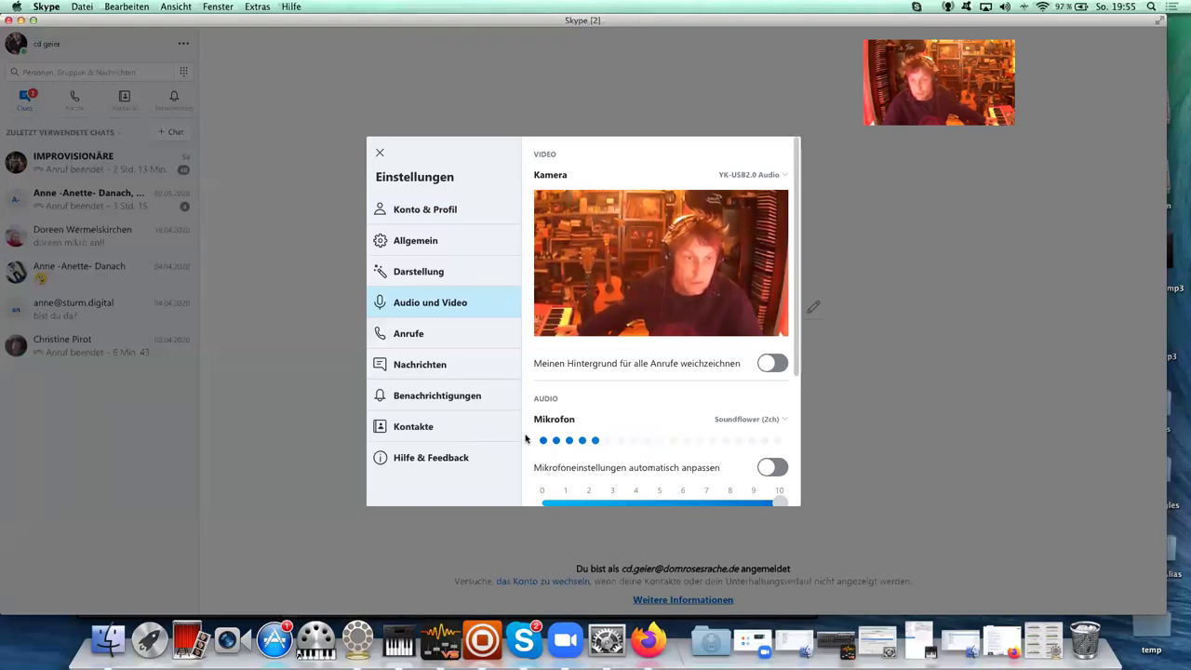
click(787, 421)
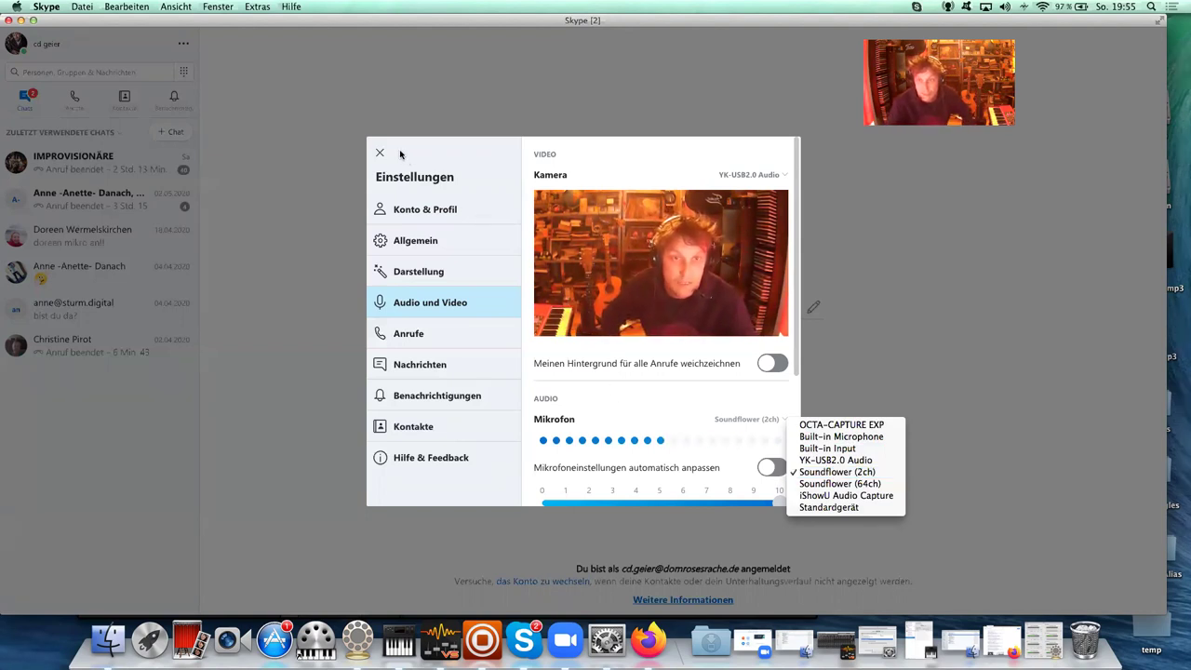
Step: Dismiss the microphone options and minimize the Skype and Maschine 2 windows
click(294, 71)
click(20, 20)
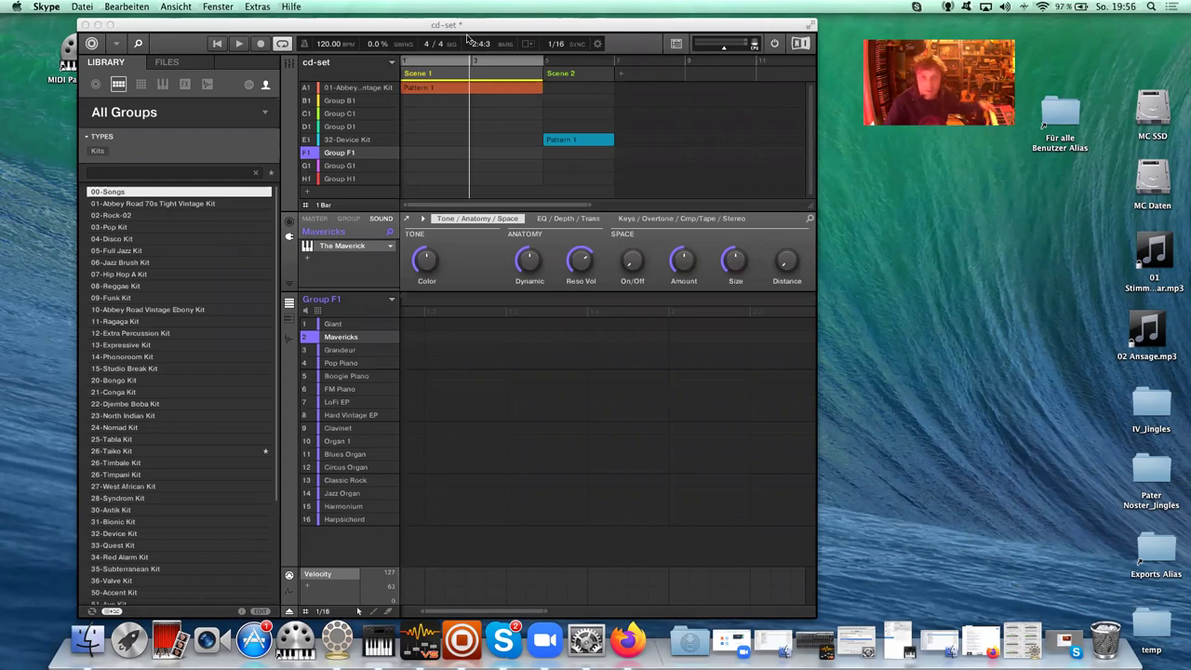
click(97, 25)
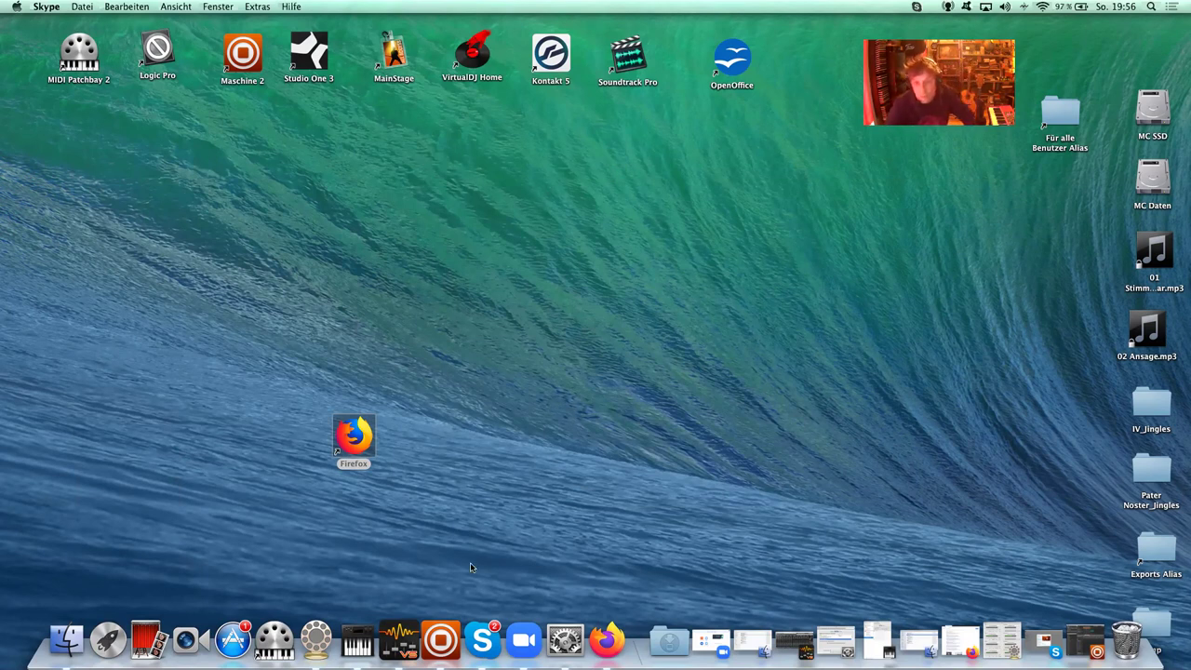
Step: Reopen the LadioCast Mixer, check the direct mixer in the OCTA-CAPTURE Control Panel, minimize that panel and return to LadioCast
click(320, 638)
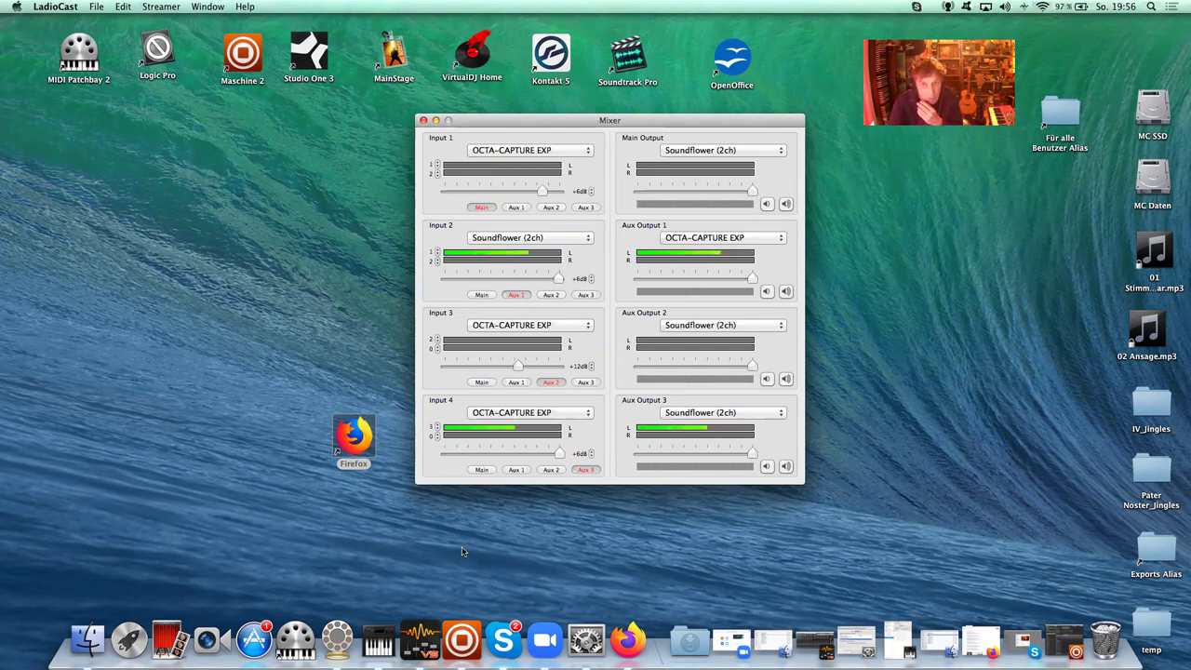
click(421, 642)
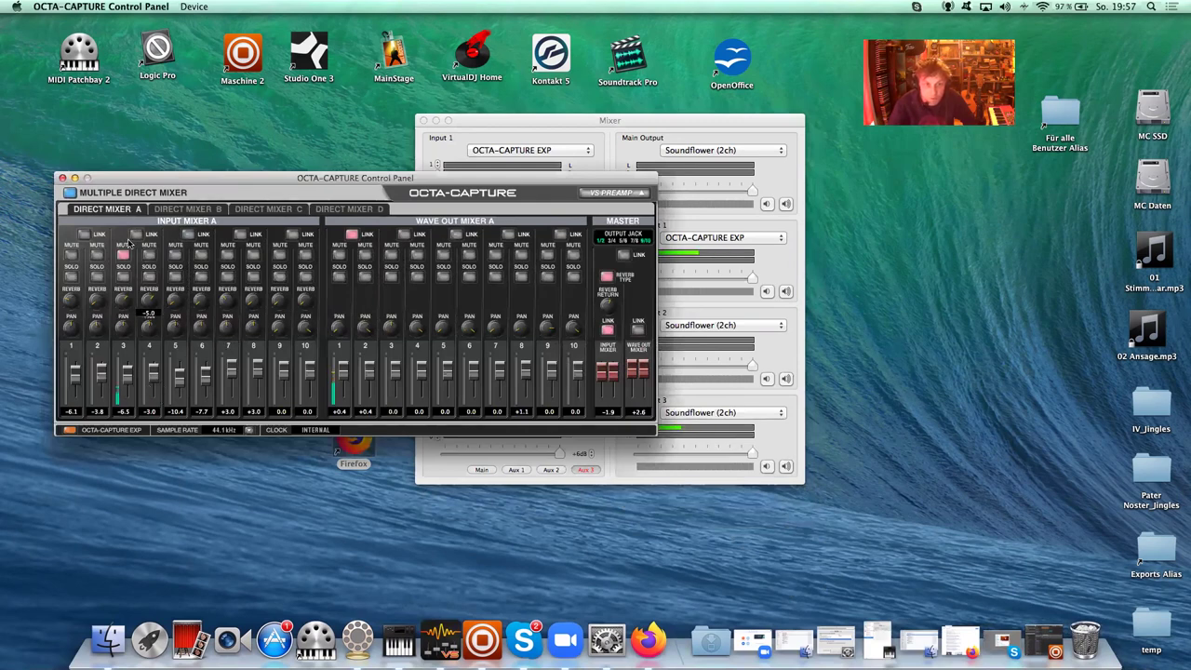
click(74, 178)
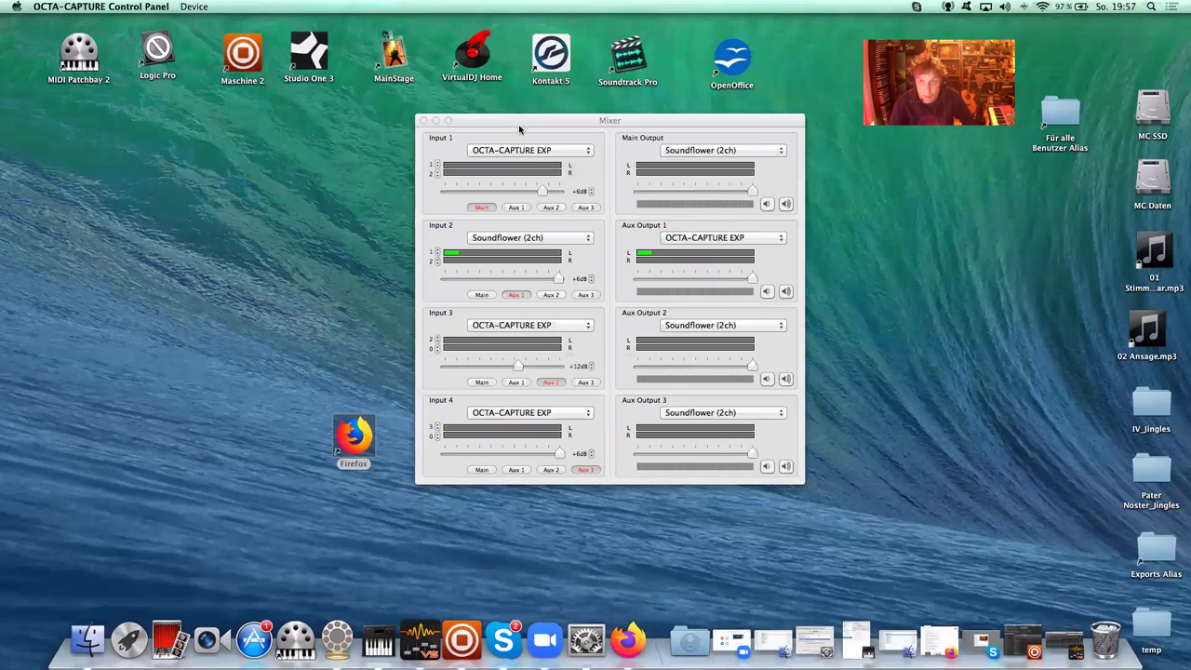
click(519, 122)
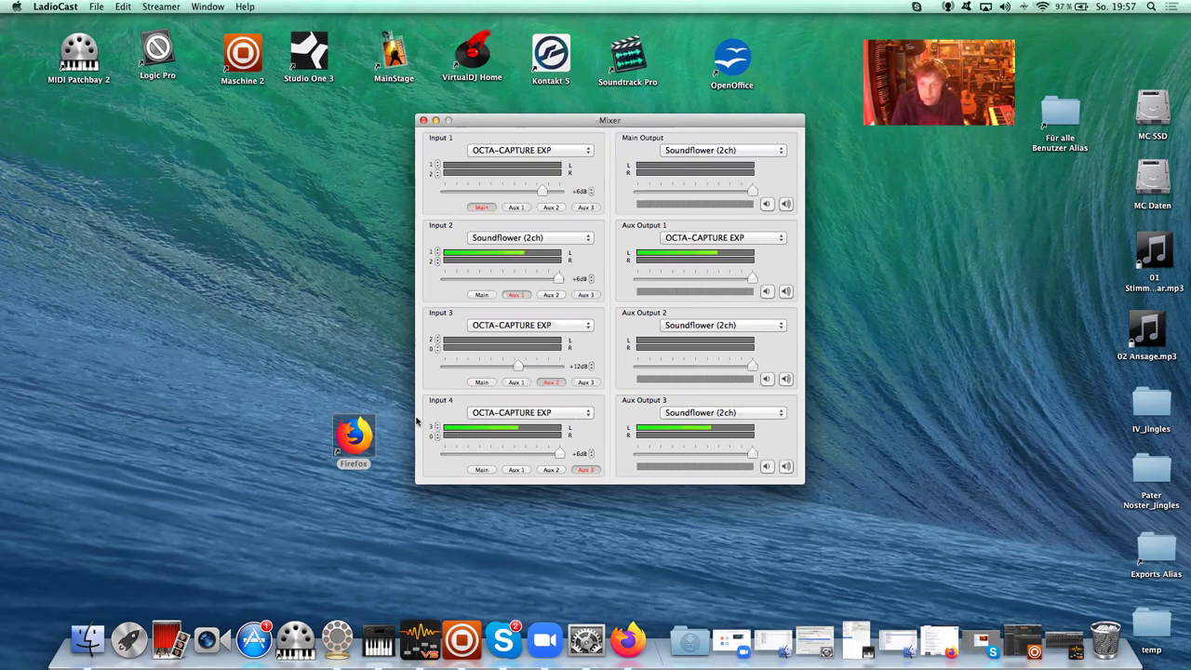
Step: Reselect OCTA-CAPTURE EXP as the Input 4 device and set its left channel to 3
click(589, 415)
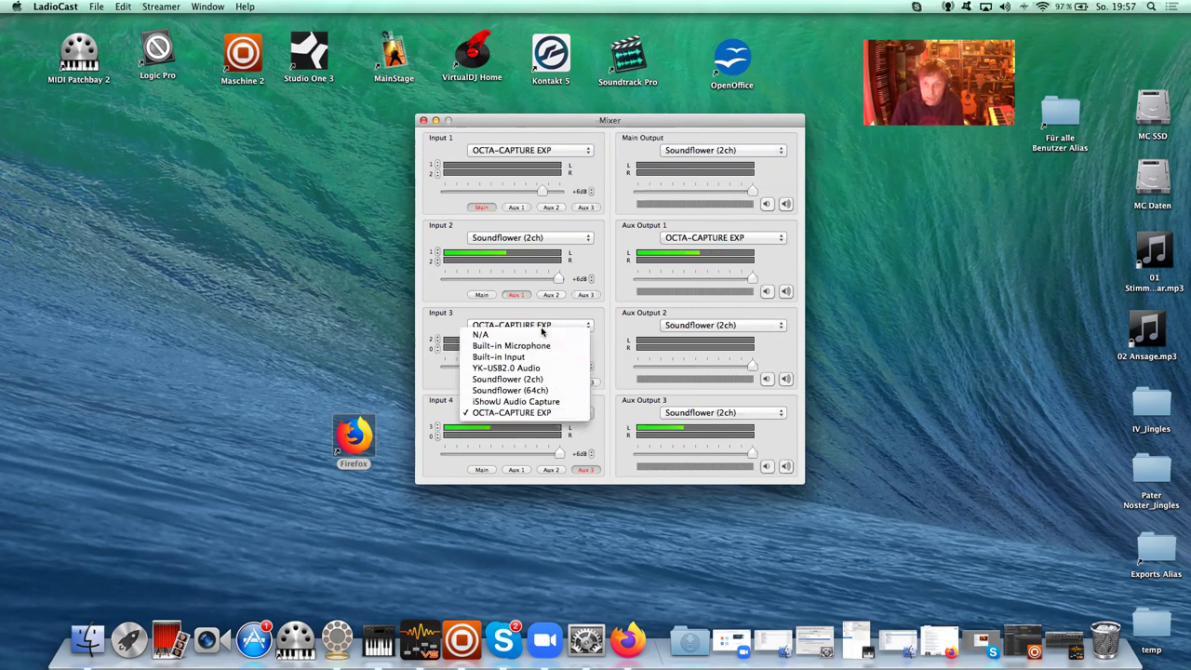
click(504, 413)
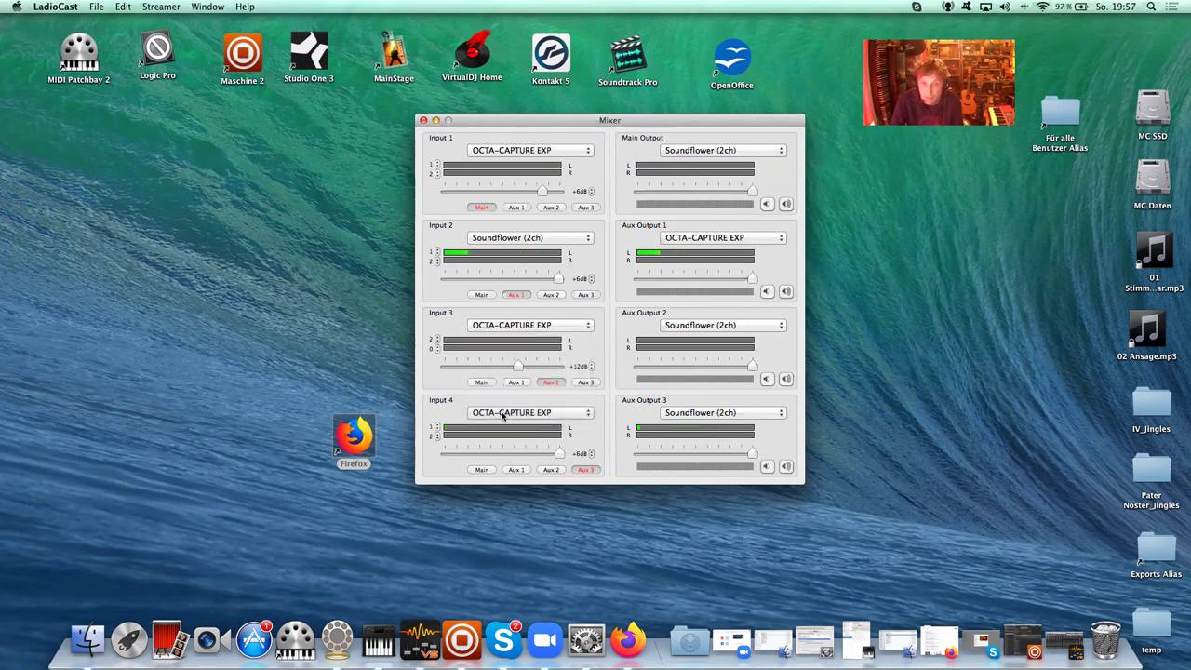
double_click(438, 425)
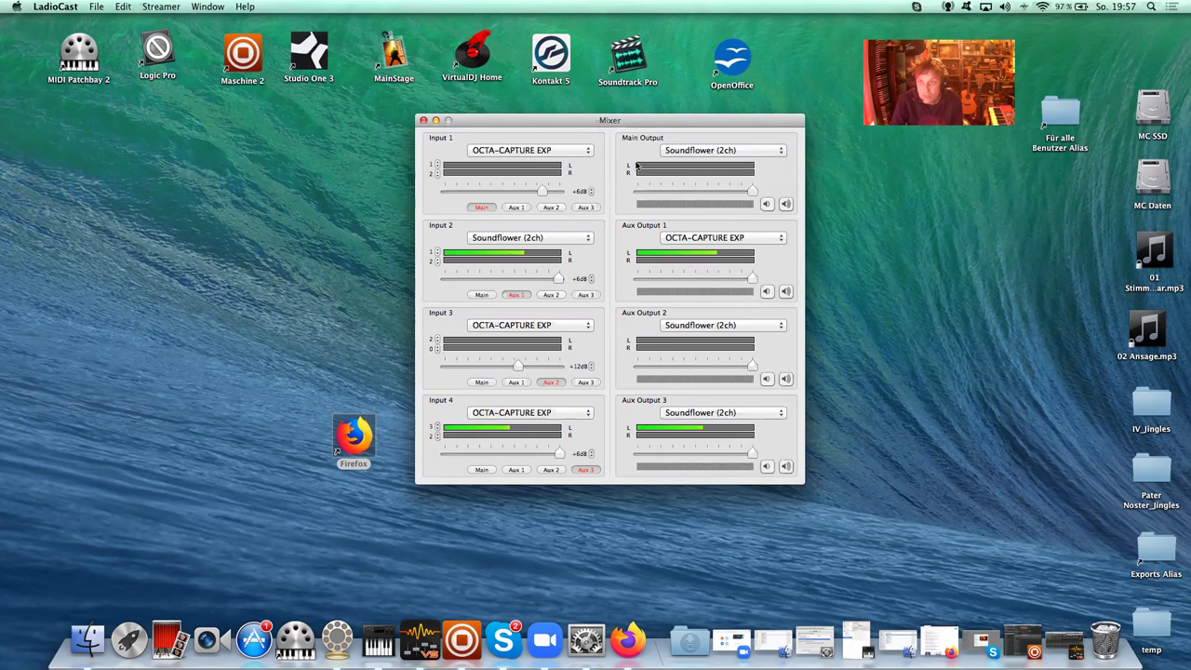
Step: Review the device options for the Main Output, dismiss them without a change and check the Input 4 routing to Aux 3
click(782, 152)
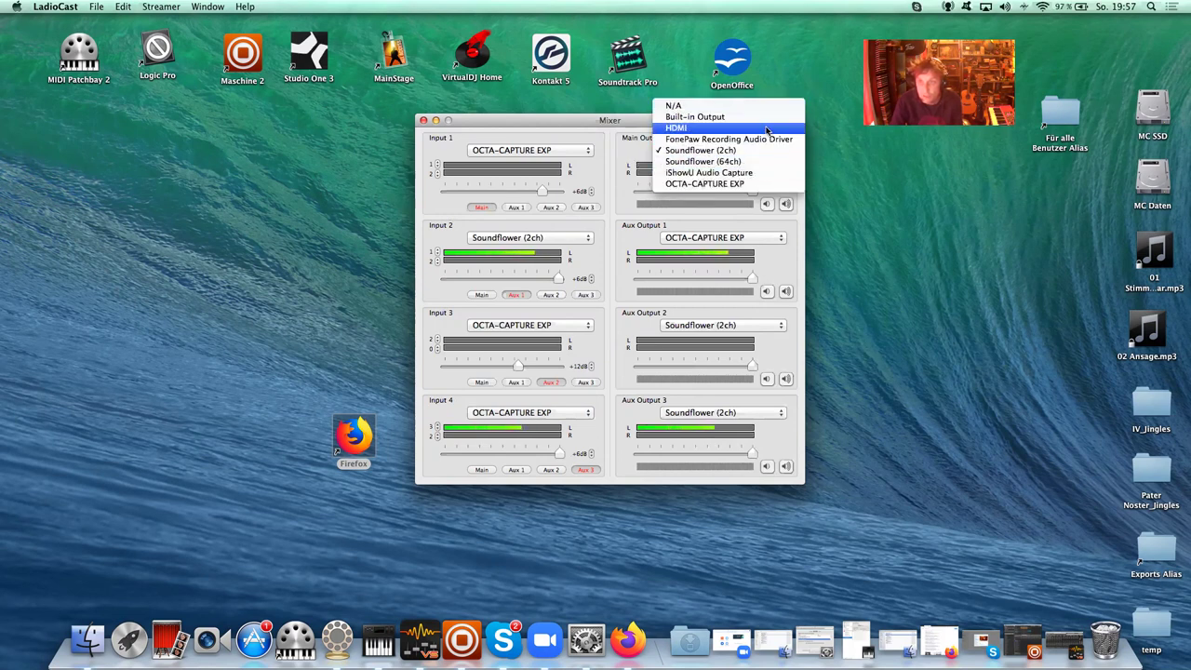
click(849, 162)
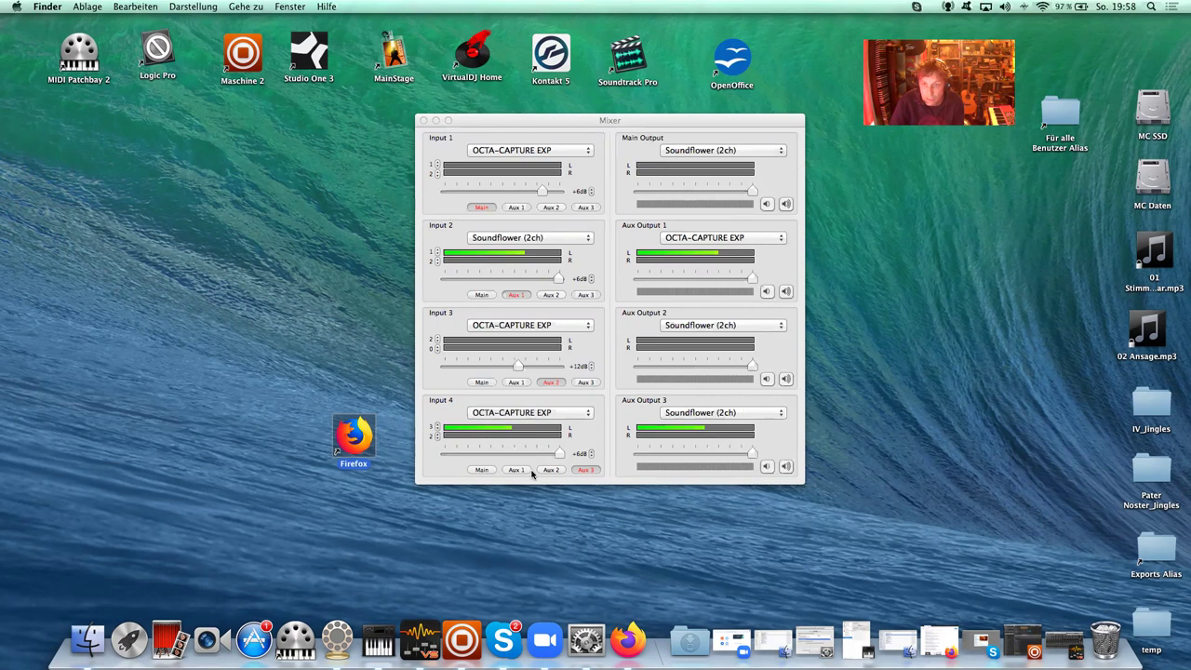
click(574, 471)
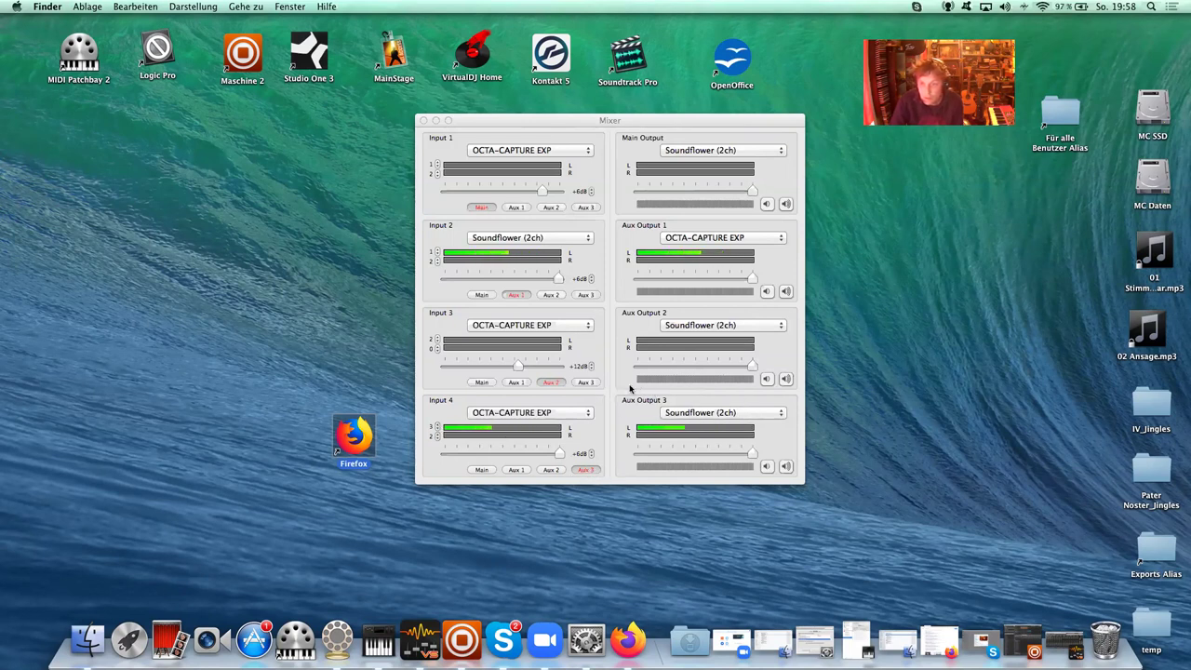
Step: Check the direct mixer in the OCTA-CAPTURE Control Panel and the Audio und Video settings in Skype, minimizing each window
click(420, 639)
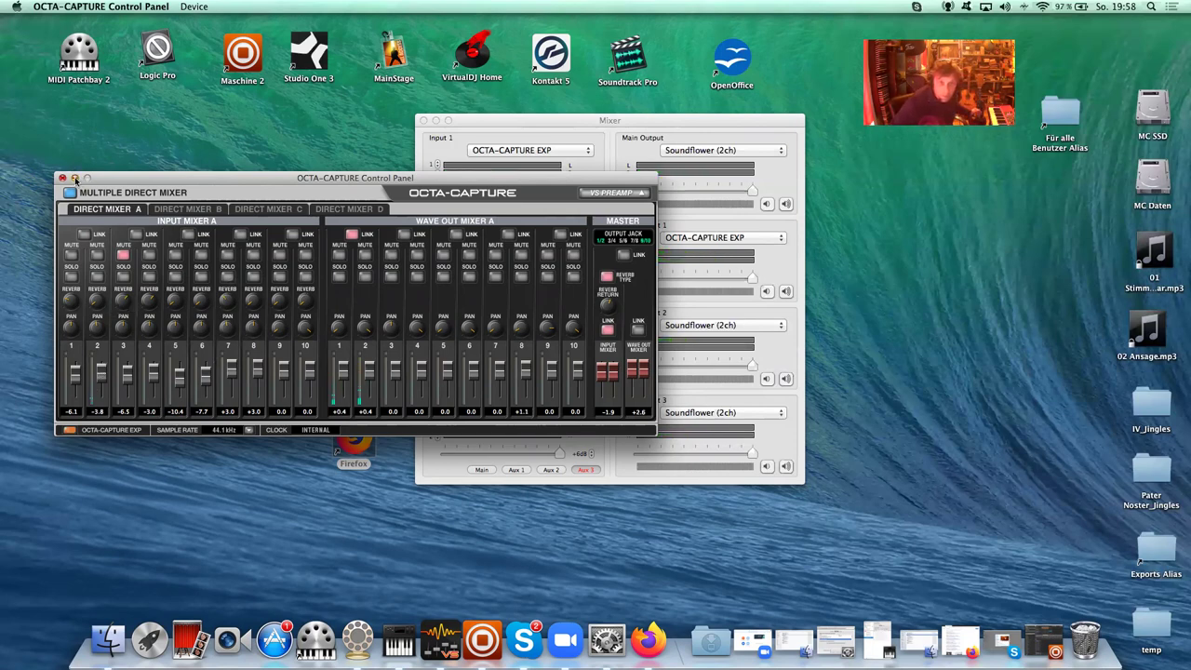
click(75, 178)
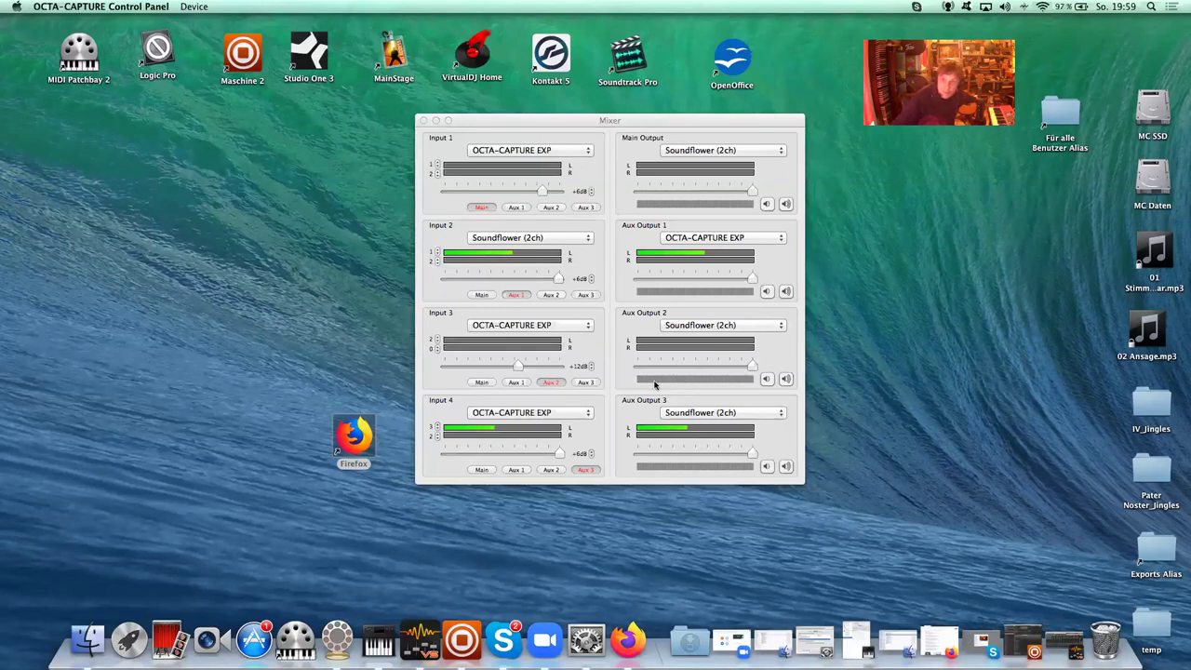
click(502, 641)
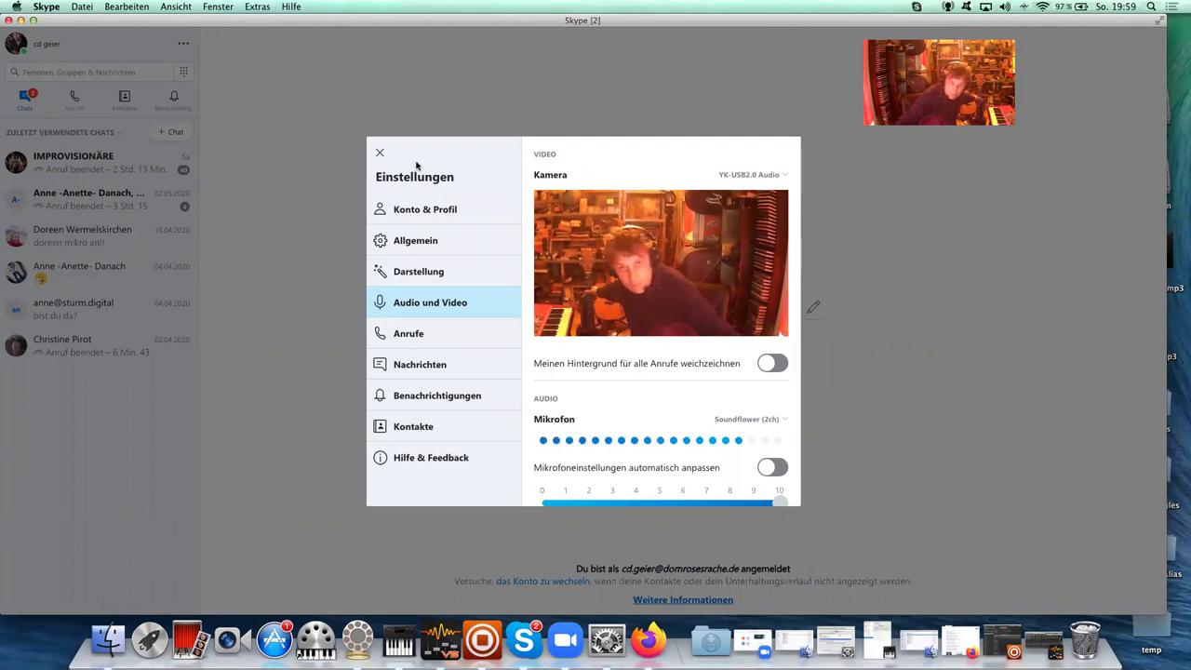
click(20, 19)
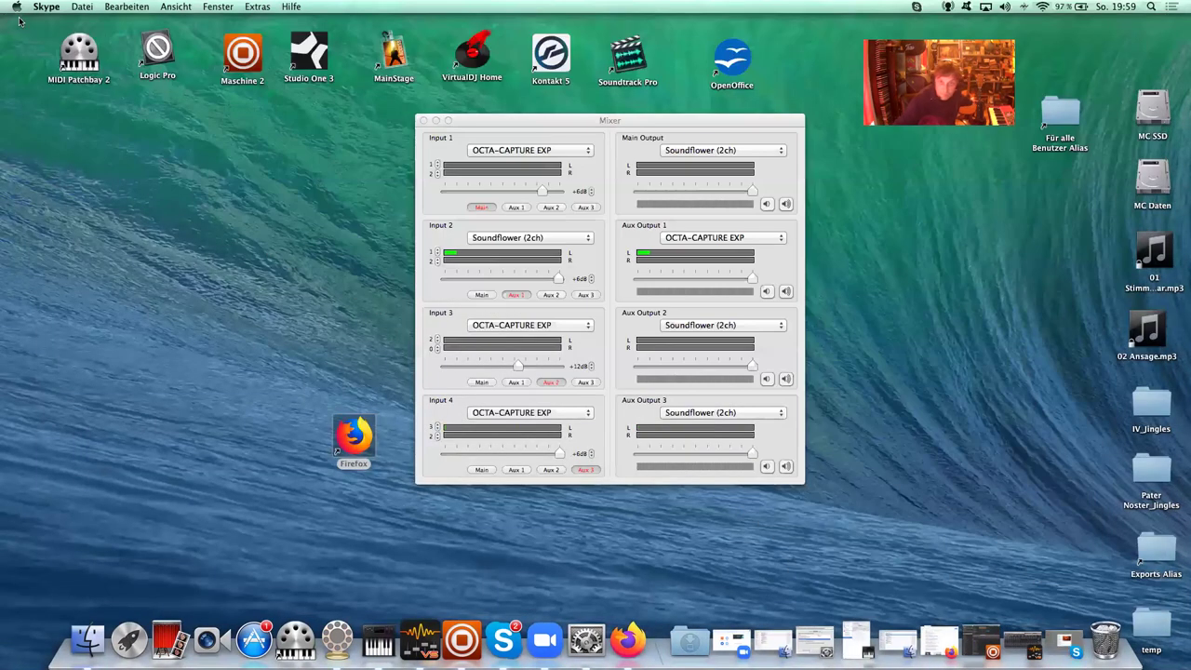